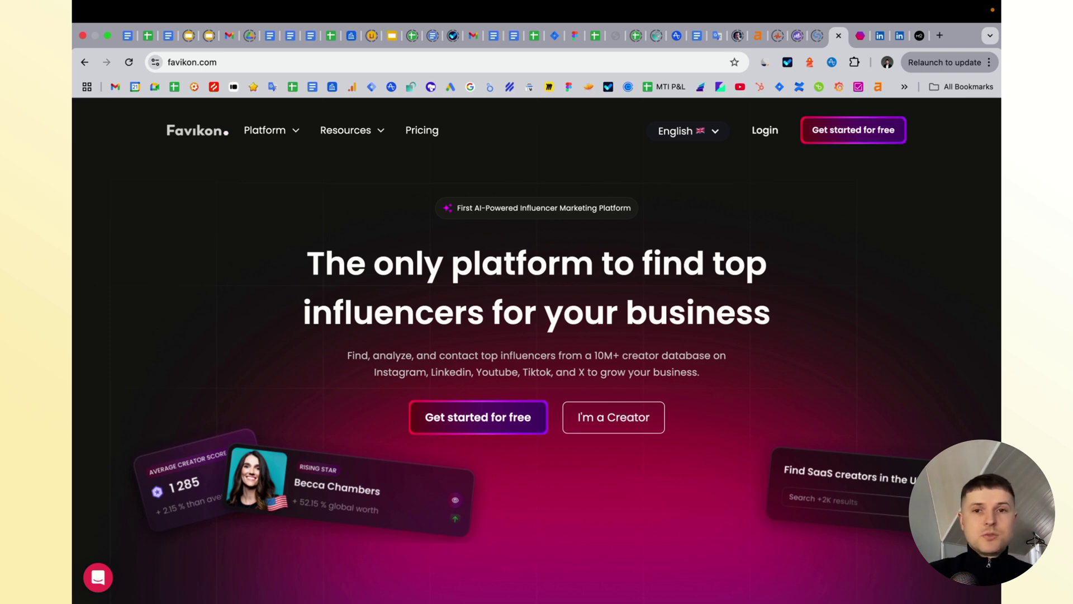
- Search LinkedIn for 'seo', view all people results, then return to the home feed
{"action": "left_click", "coordinate": [899, 36]}
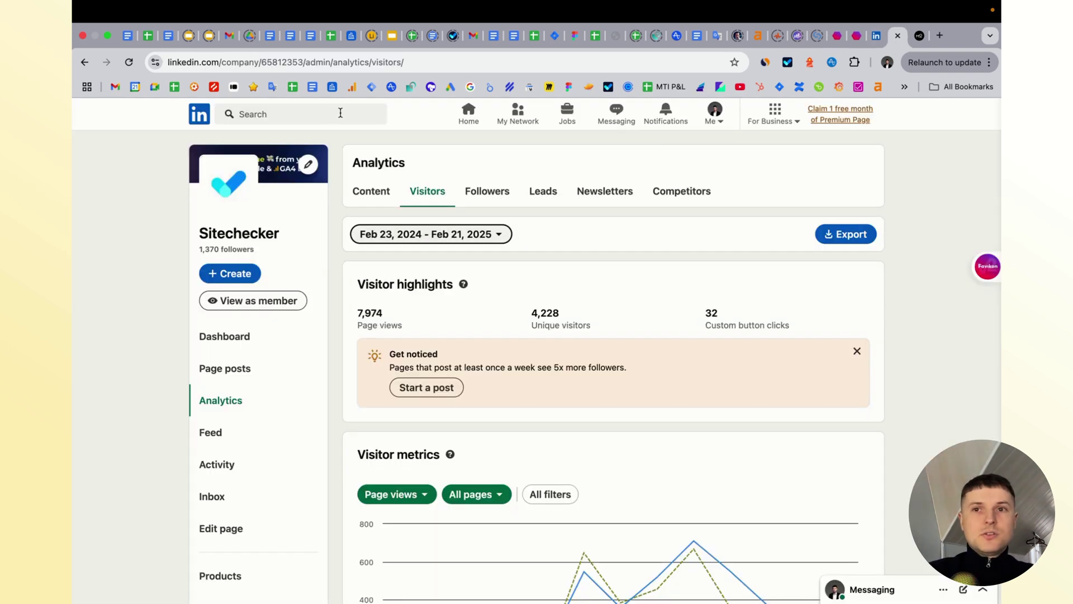
{"action": "left_click", "coordinate": [876, 35]}
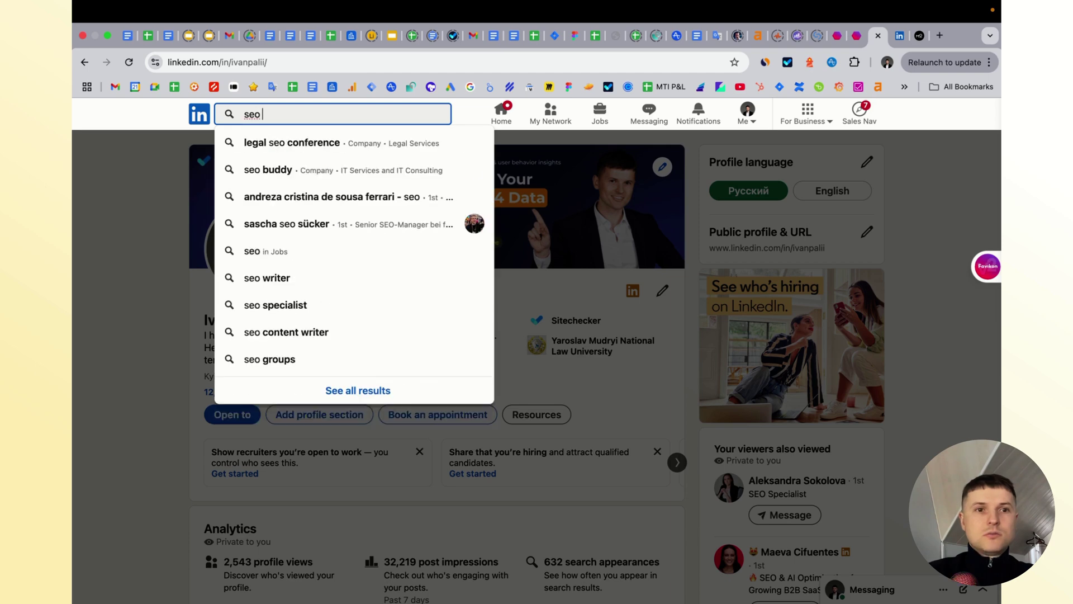
{"action": "key", "text": "Return"}
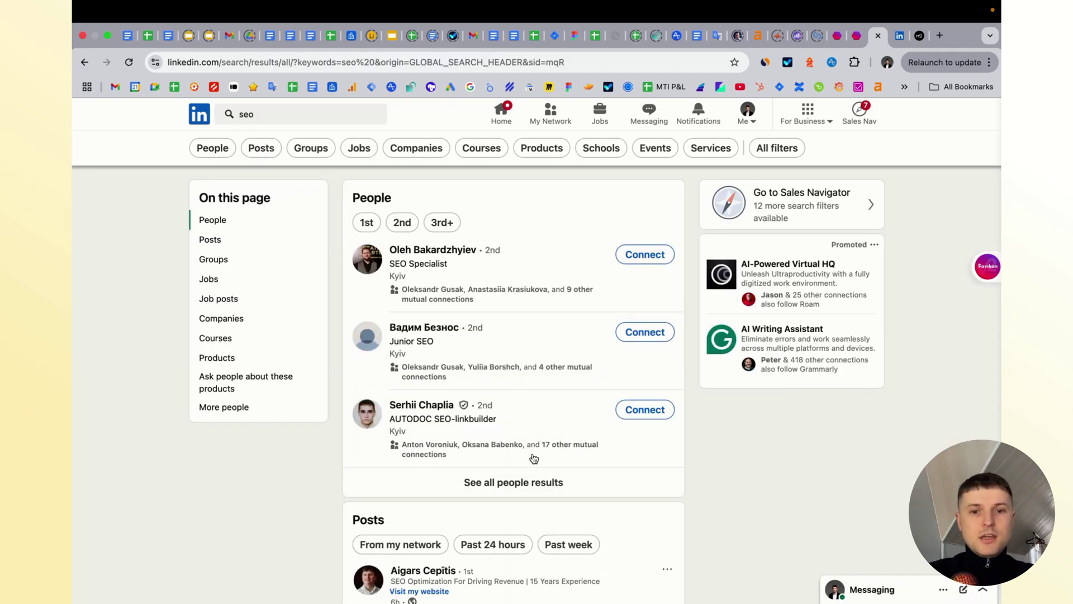
{"action": "left_click", "coordinate": [524, 480]}
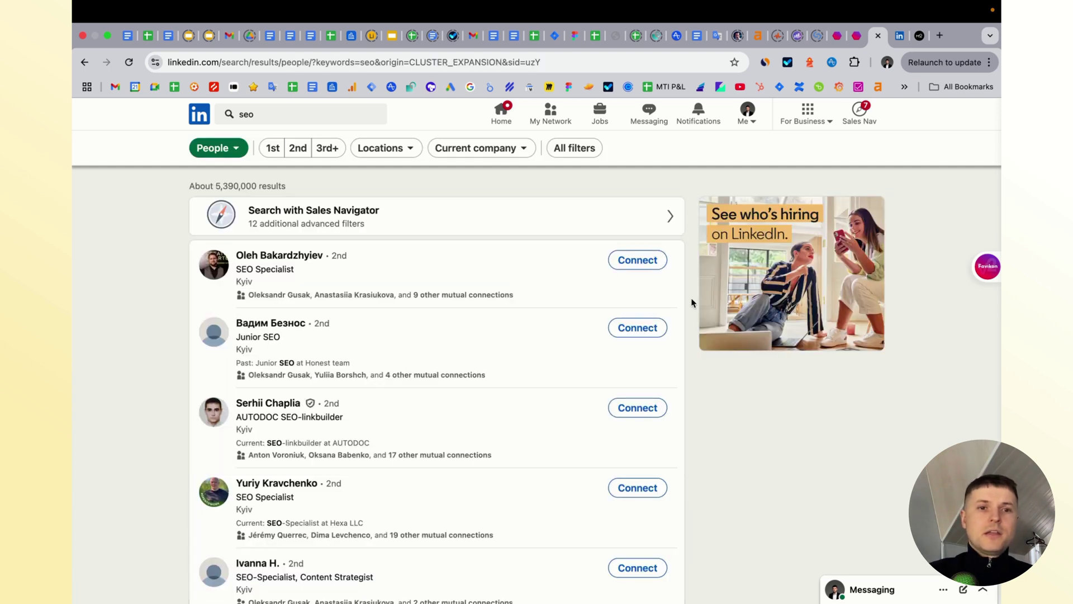
{"action": "left_click", "coordinate": [198, 118]}
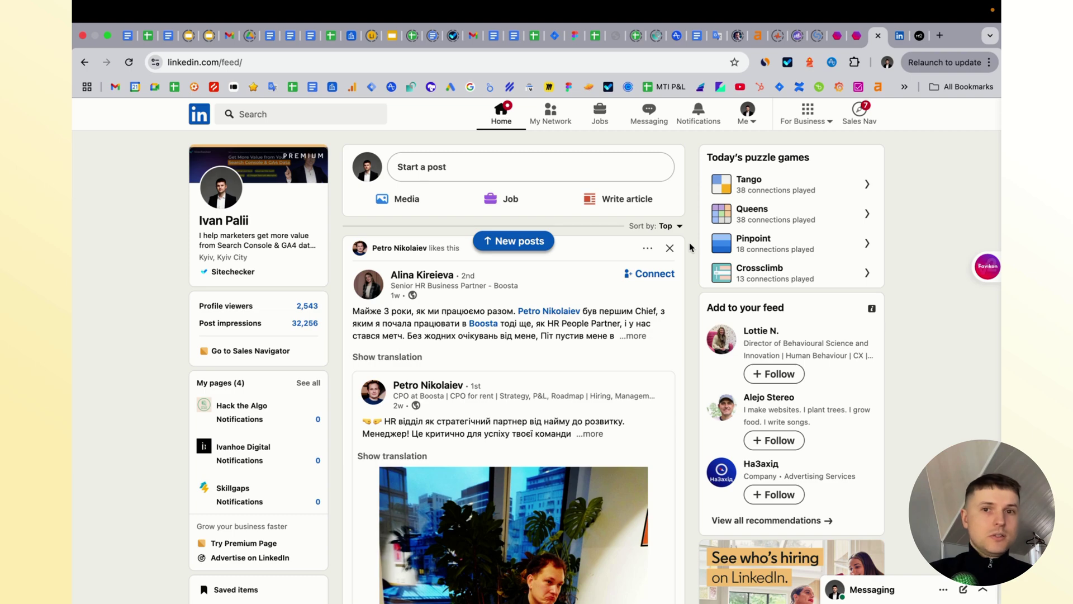
- Open the account's own LinkedIn profile from the feed's profile card, then switch to Favikon
{"action": "scroll", "coordinate": [689, 240], "scroll_direction": "down", "scroll_amount": 8}
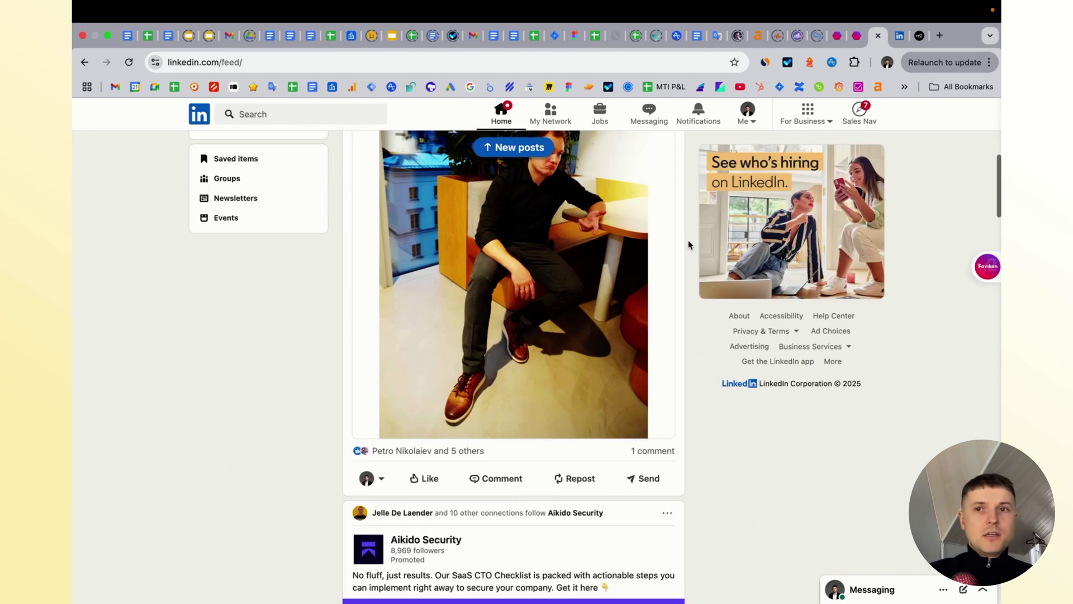
{"action": "scroll", "coordinate": [343, 211], "scroll_direction": "up", "scroll_amount": 10}
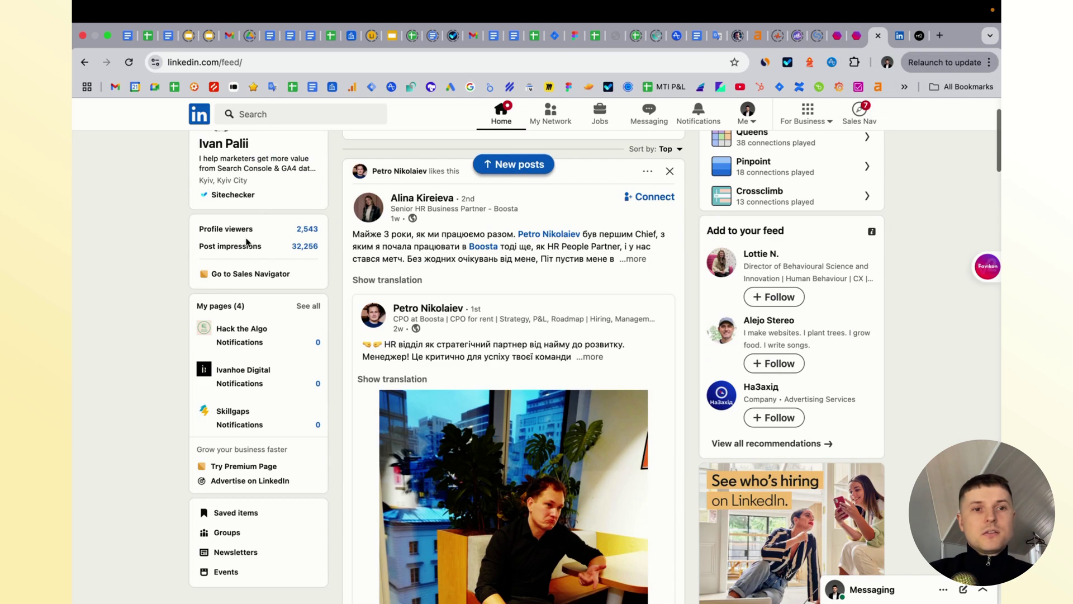
{"action": "left_click", "coordinate": [230, 146]}
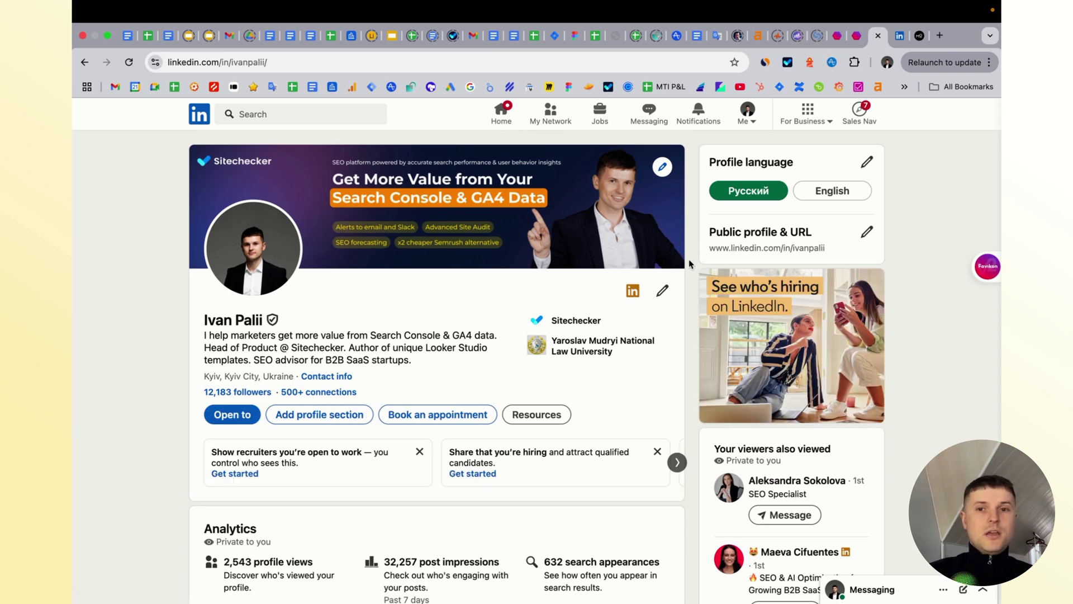
{"action": "key", "text": "ctrl+shift+Tab"}
{"action": "key", "text": "ctrl+shift+Tab"}
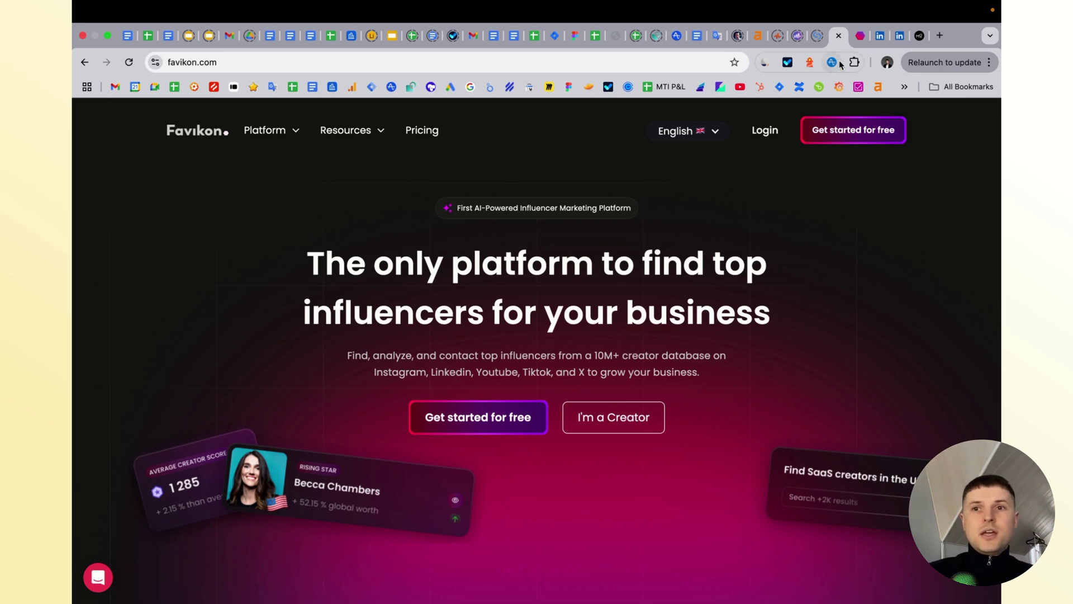
- View Favikon's Top 200 Creators Worldwide rankings, then go back to the LinkedIn profile
{"action": "left_click", "coordinate": [860, 35]}
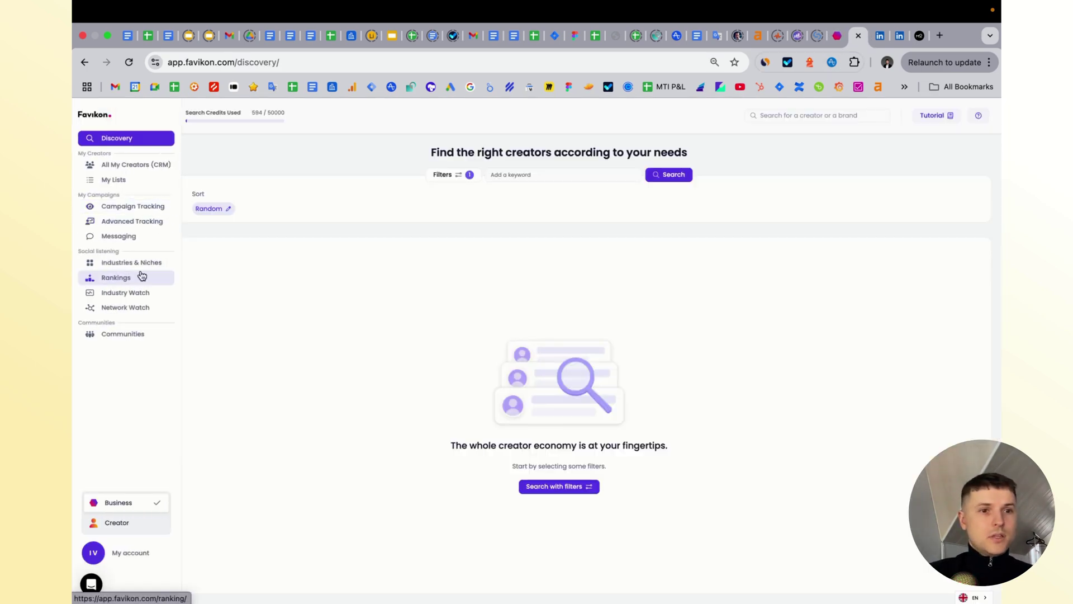
{"action": "left_click", "coordinate": [136, 279]}
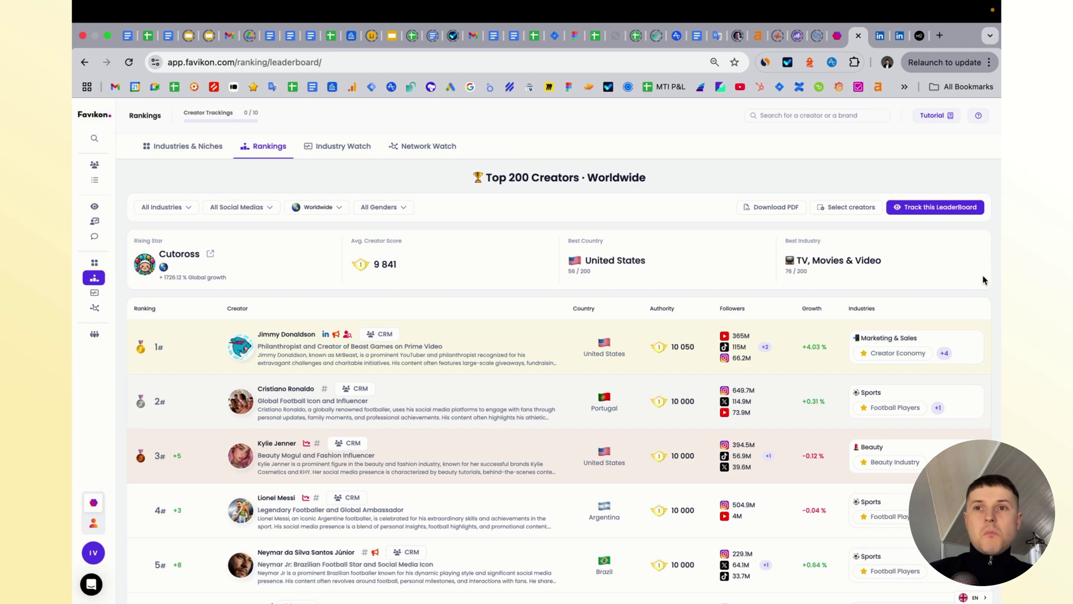
{"action": "left_click", "coordinate": [878, 39]}
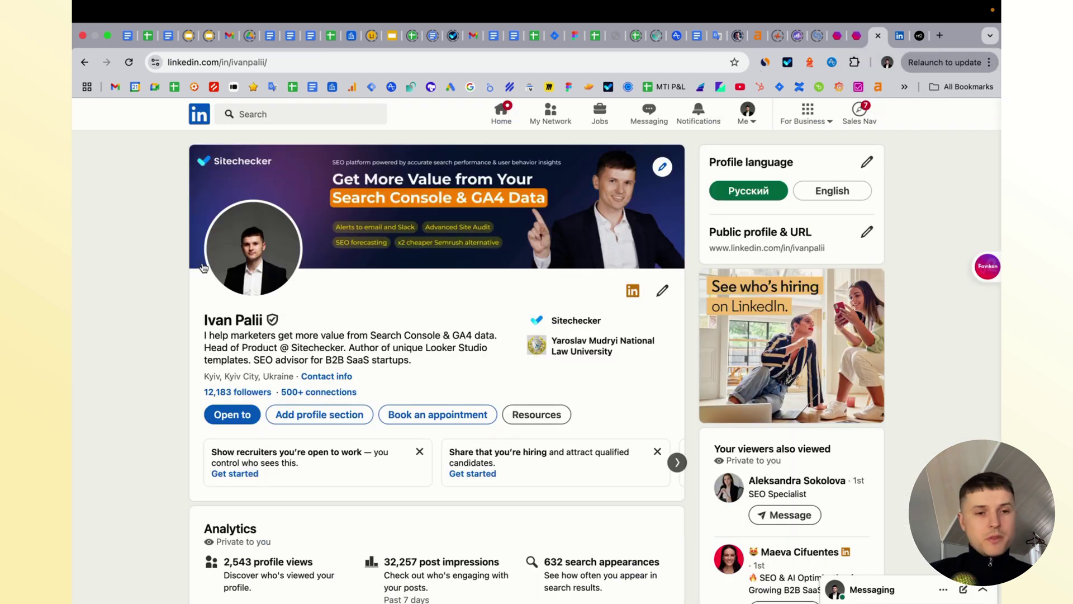
- Scroll to the profile Analytics: 2,543 profile views, 32,257 post impressions, 632 search appearances
{"action": "scroll", "coordinate": [204, 298], "scroll_direction": "down", "scroll_amount": 2}
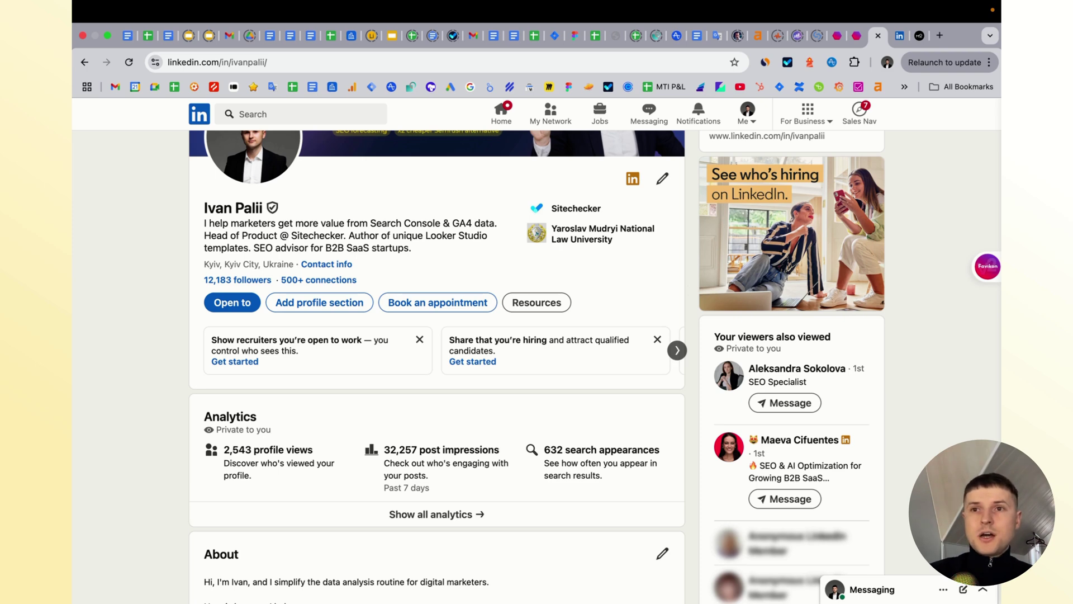
- Run a Favikon Discovery search for the keyword 'seo', returning 41,868 creators
{"action": "left_click", "coordinate": [858, 36]}
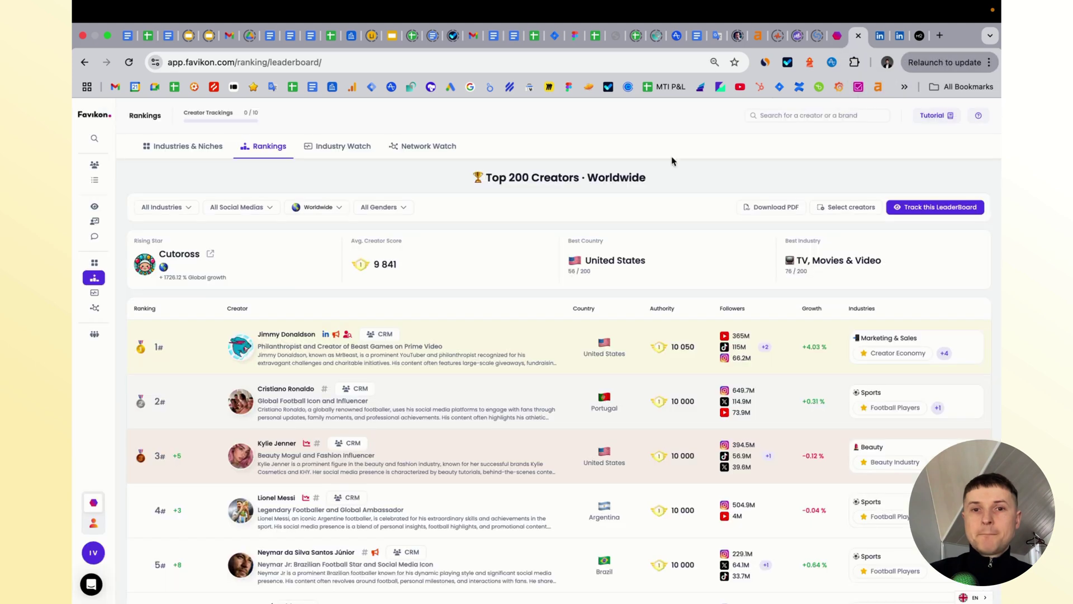
{"action": "left_click", "coordinate": [97, 138]}
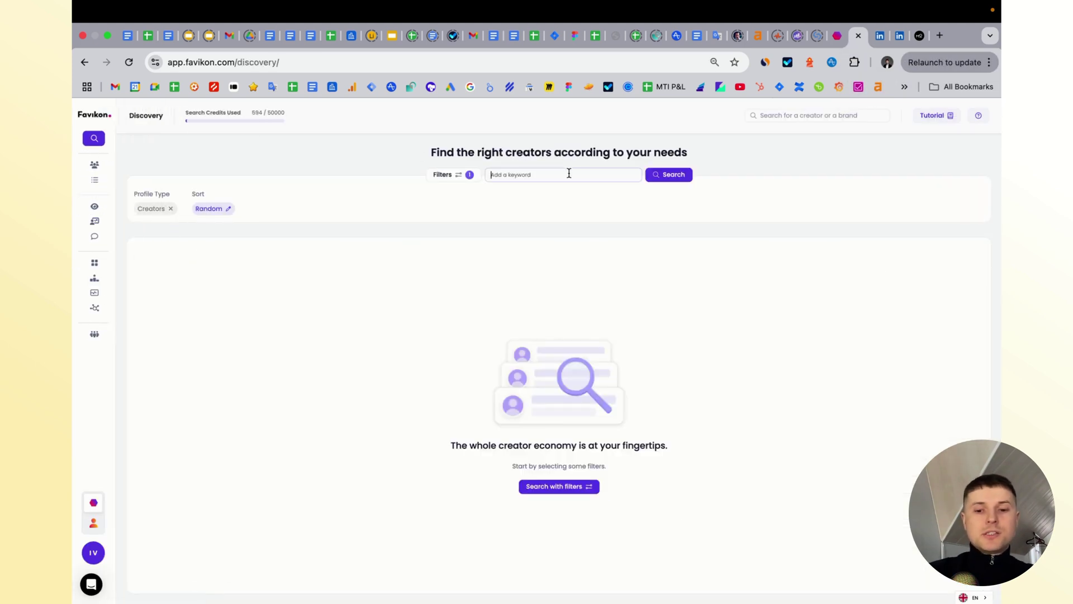
{"action": "type", "text": "seo"}
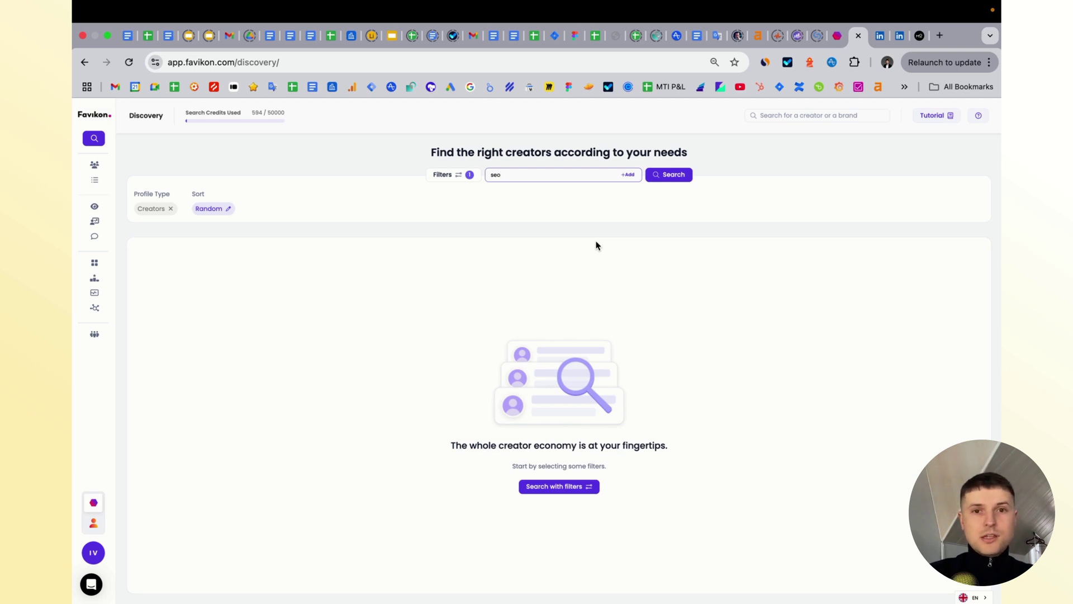
{"action": "left_click", "coordinate": [671, 177]}
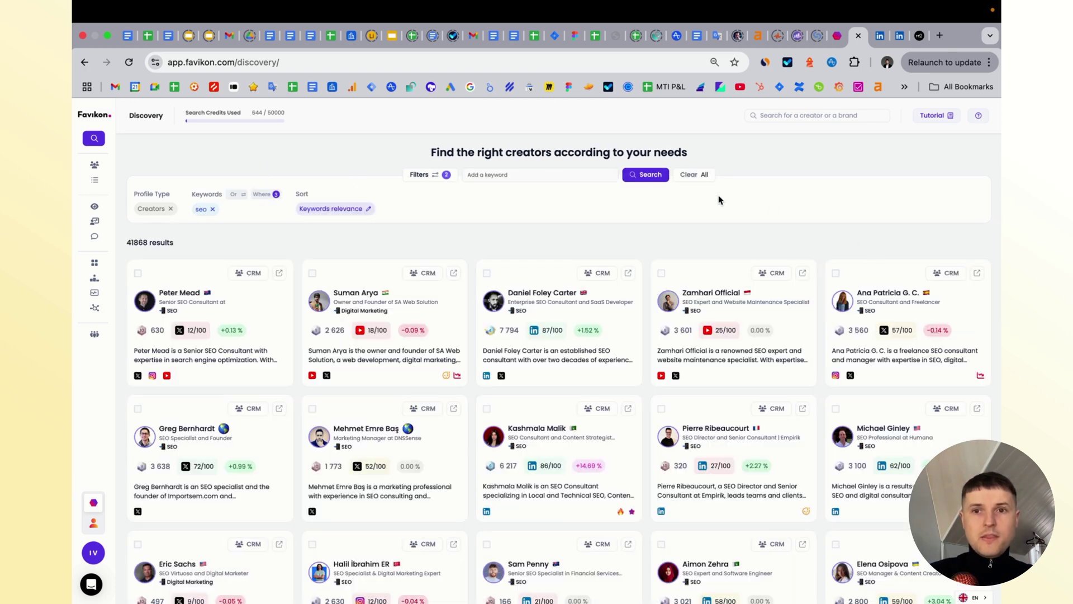
- Open the filters, keep only recently active accounts, and set the industry to Marketing & Sales
{"action": "left_click", "coordinate": [418, 175]}
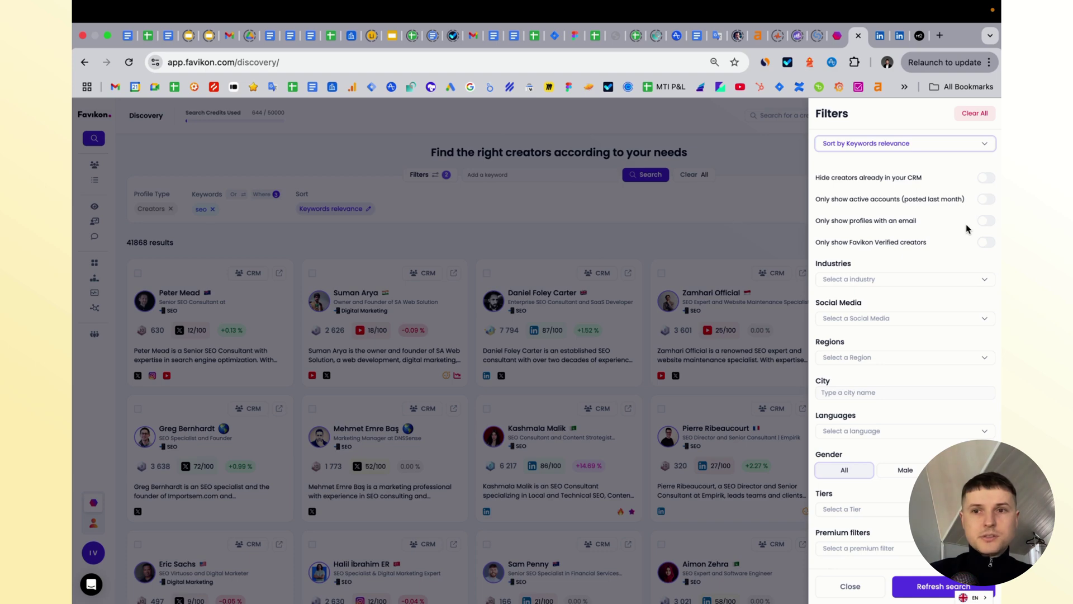
{"action": "left_click", "coordinate": [988, 201]}
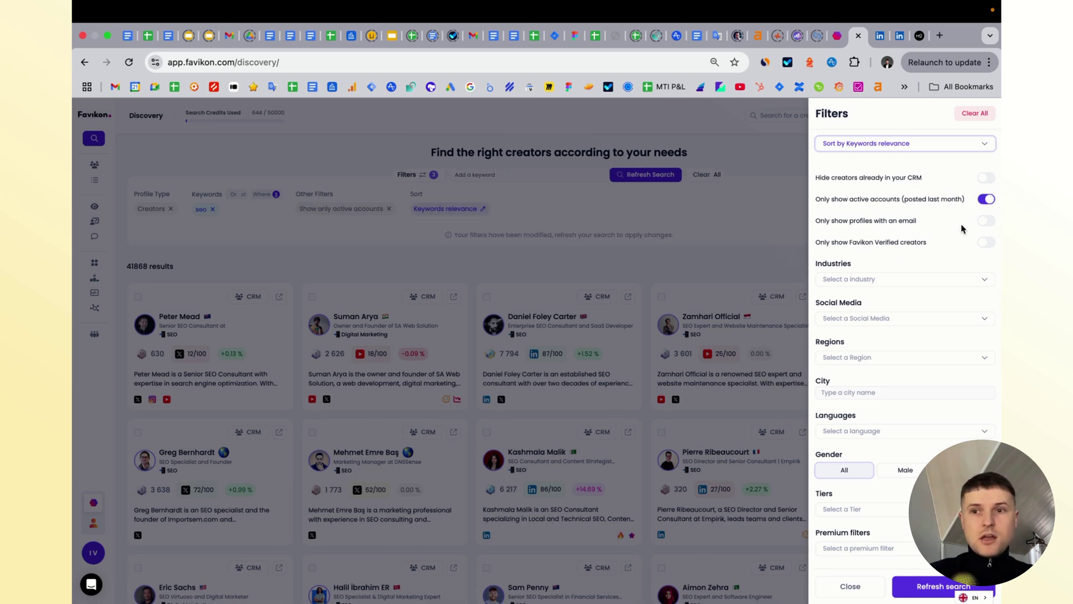
{"action": "scroll", "coordinate": [950, 235], "scroll_direction": "down", "scroll_amount": 1}
{"action": "left_click", "coordinate": [918, 241]}
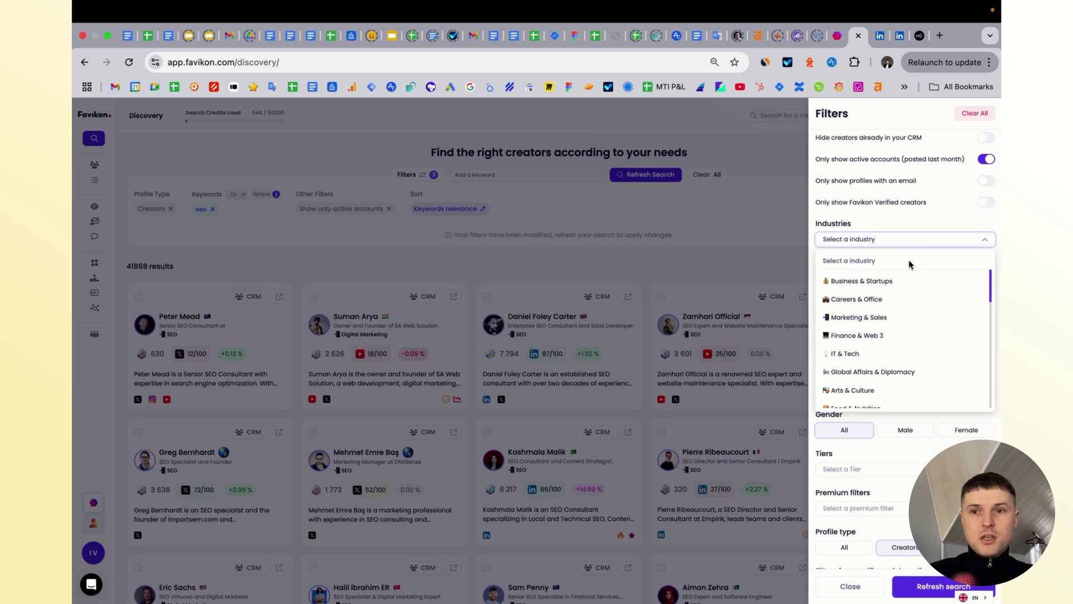
{"action": "left_click", "coordinate": [920, 316]}
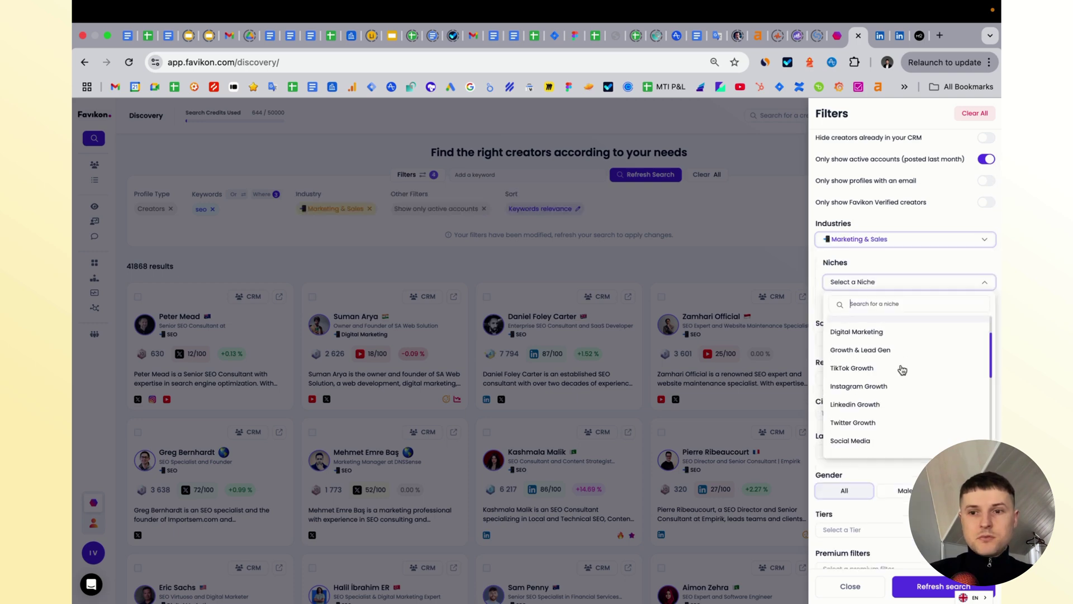
- Choose SEO as the primary niche
{"action": "scroll", "coordinate": [903, 370], "scroll_direction": "down", "scroll_amount": 2}
{"action": "scroll", "coordinate": [902, 368], "scroll_direction": "down", "scroll_amount": 3}
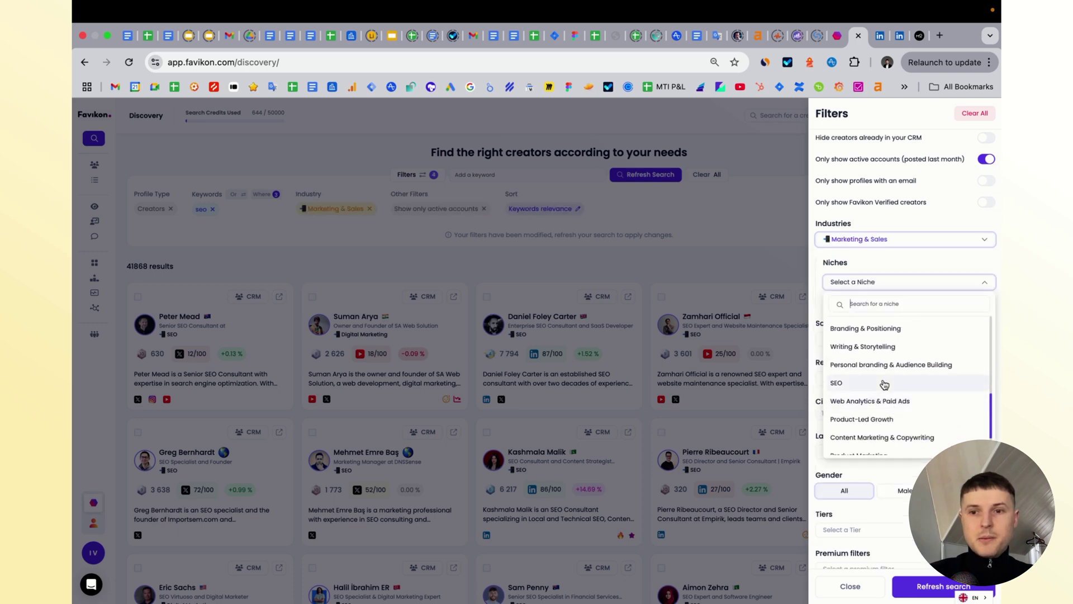
{"action": "left_click", "coordinate": [883, 383]}
{"action": "left_click", "coordinate": [928, 264]}
- Restrict social media to LinkedIn and refresh the search, leaving 910 creators
{"action": "scroll", "coordinate": [931, 297], "scroll_direction": "down", "scroll_amount": 1}
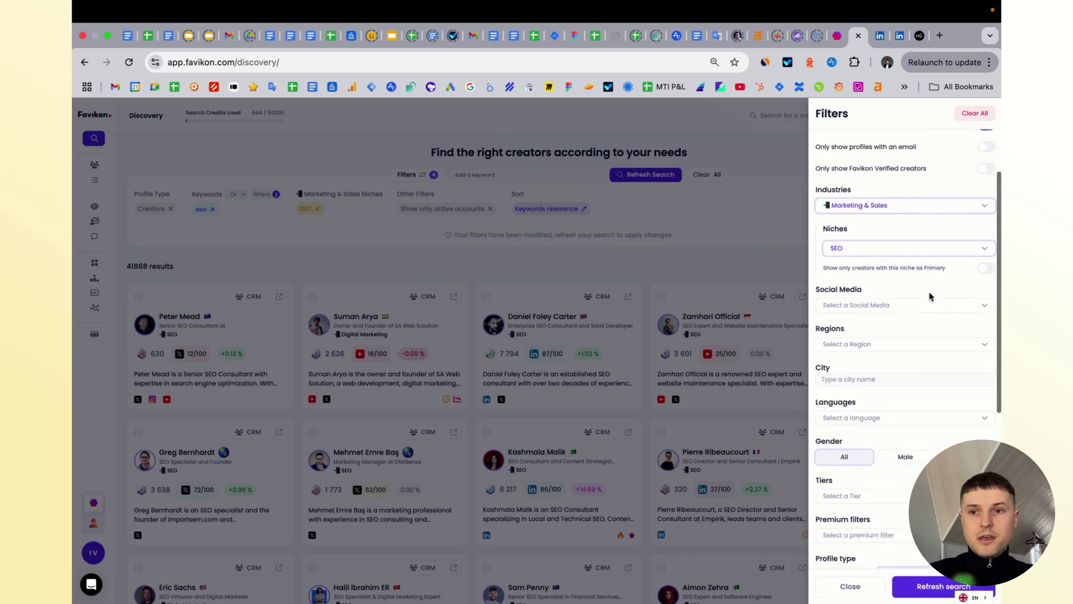
{"action": "scroll", "coordinate": [904, 268], "scroll_direction": "down", "scroll_amount": 2}
{"action": "left_click", "coordinate": [917, 244]}
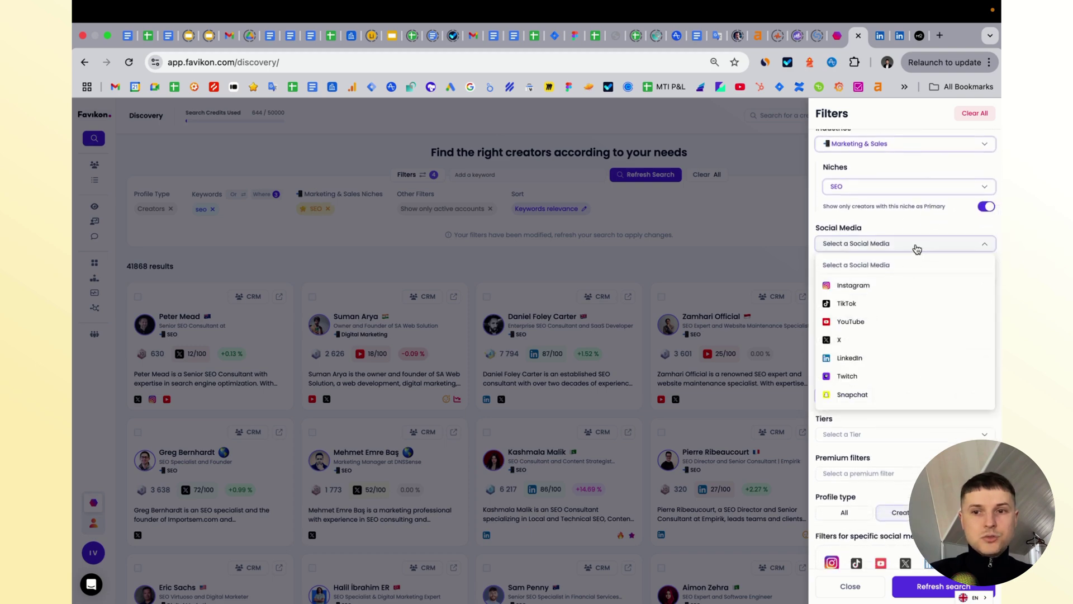
{"action": "left_click", "coordinate": [911, 358]}
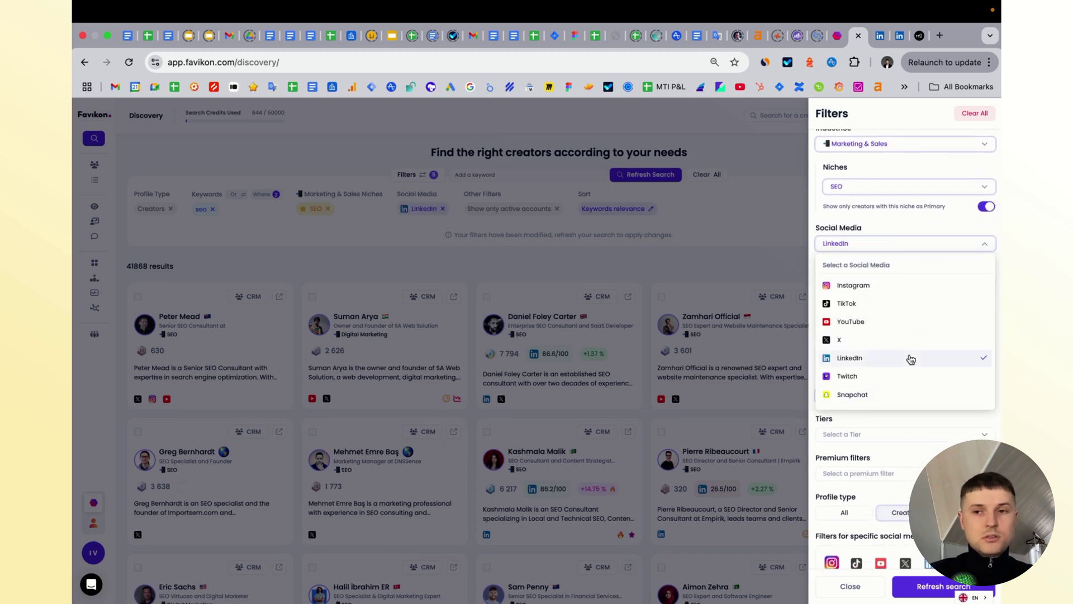
{"action": "left_click", "coordinate": [915, 227]}
{"action": "scroll", "coordinate": [912, 296], "scroll_direction": "down", "scroll_amount": 7}
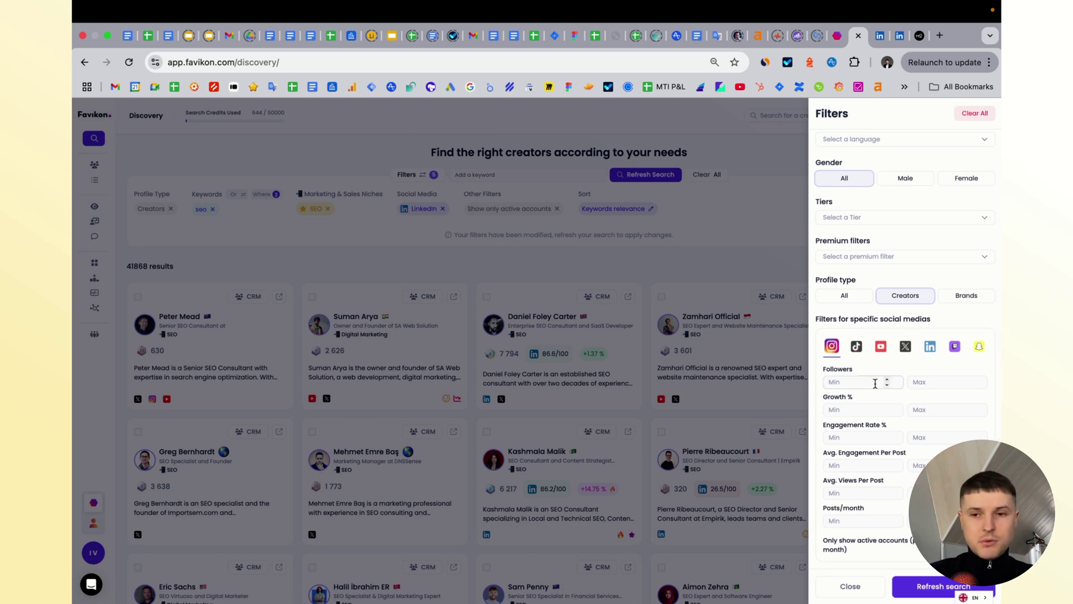
{"action": "left_click", "coordinate": [924, 582]}
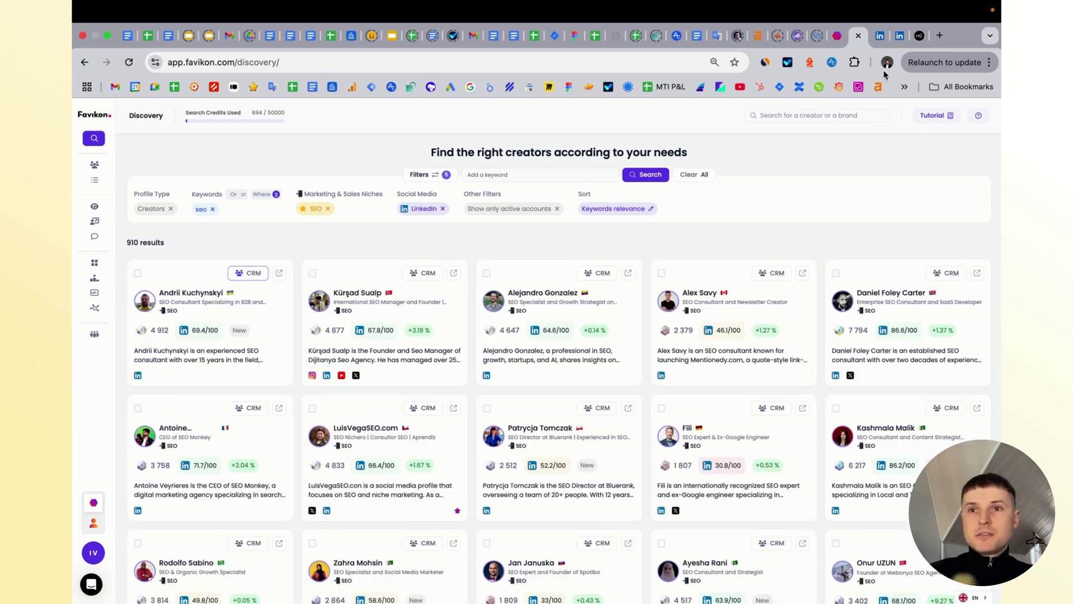
- Scroll through the Sitechecker visitor analytics on LinkedIn, then move to the Modash homepage
{"action": "left_click", "coordinate": [879, 37]}
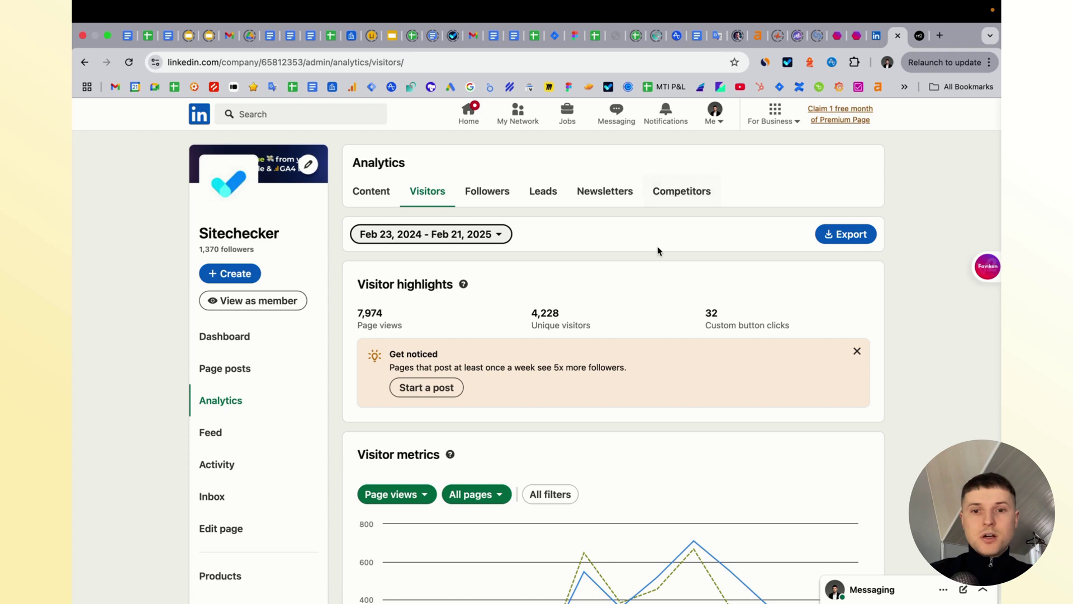
{"action": "scroll", "coordinate": [658, 250], "scroll_direction": "down", "scroll_amount": 3}
{"action": "scroll", "coordinate": [460, 290], "scroll_direction": "up", "scroll_amount": 3}
{"action": "scroll", "coordinate": [422, 312], "scroll_direction": "down", "scroll_amount": 1}
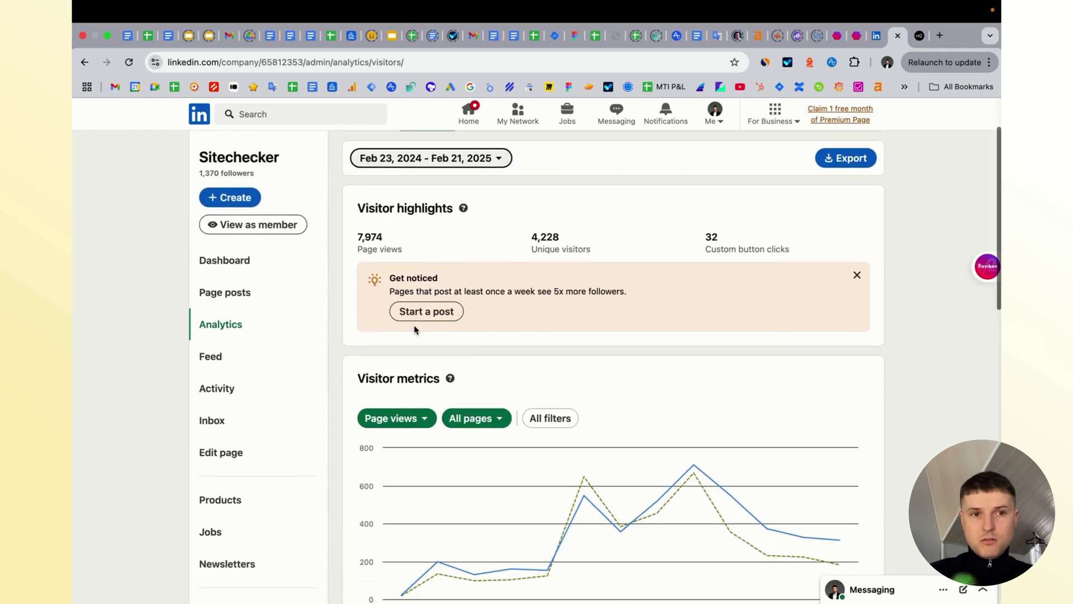
{"action": "scroll", "coordinate": [505, 464], "scroll_direction": "down", "scroll_amount": 1}
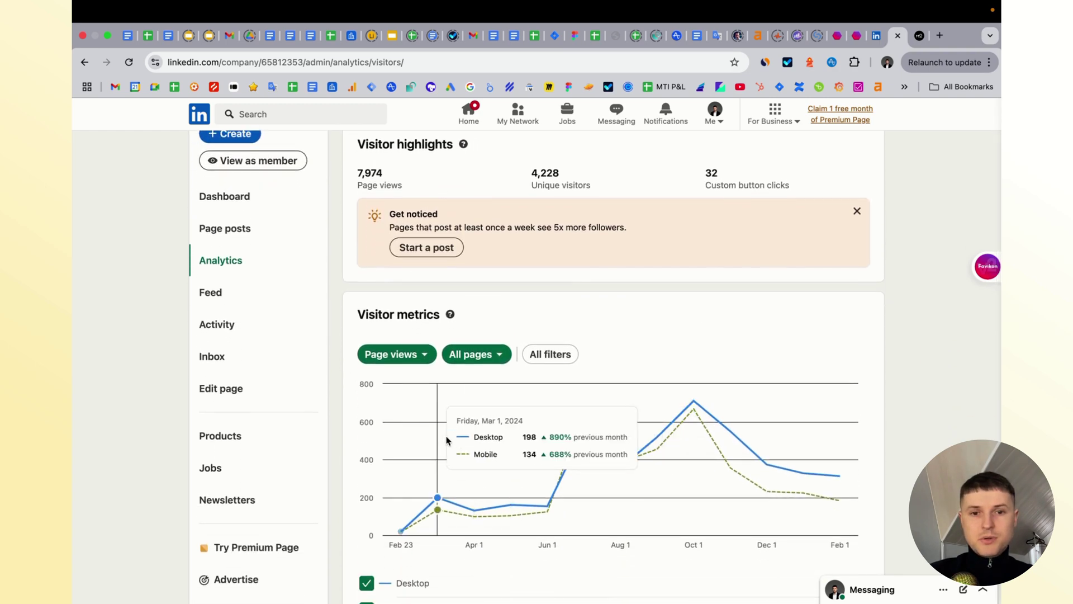
{"action": "scroll", "coordinate": [690, 384], "scroll_direction": "up", "scroll_amount": 3}
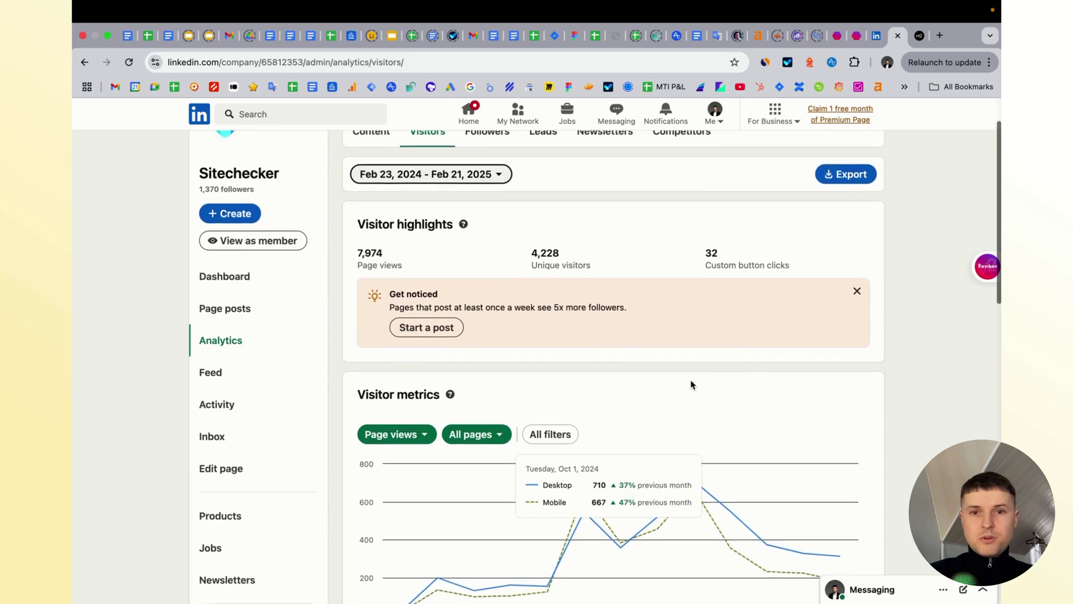
{"action": "scroll", "coordinate": [678, 366], "scroll_direction": "up", "scroll_amount": 2}
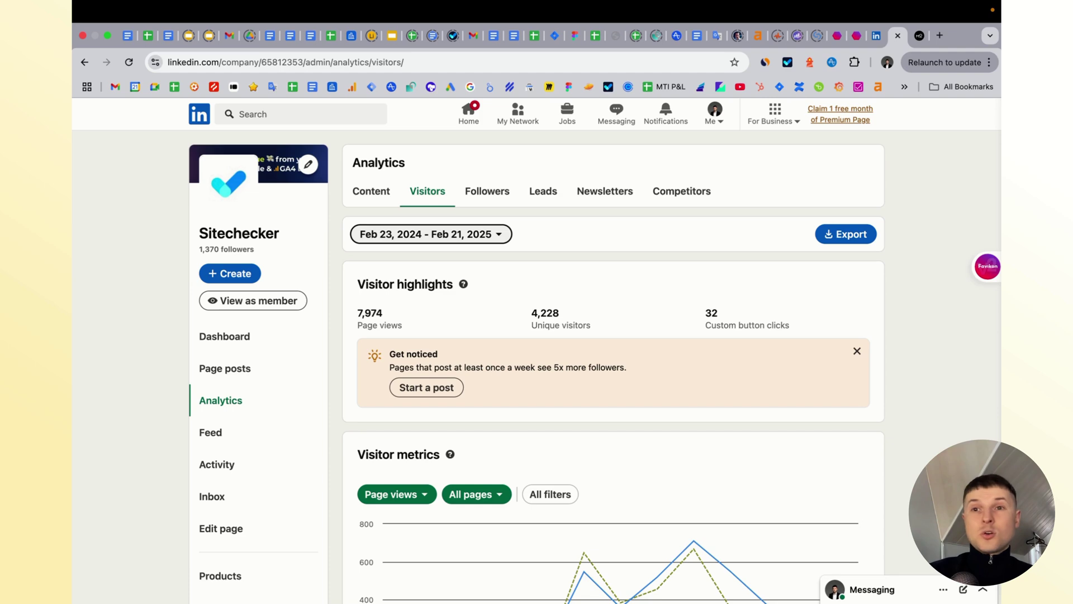
{"action": "key", "text": "ctrl+Tab"}
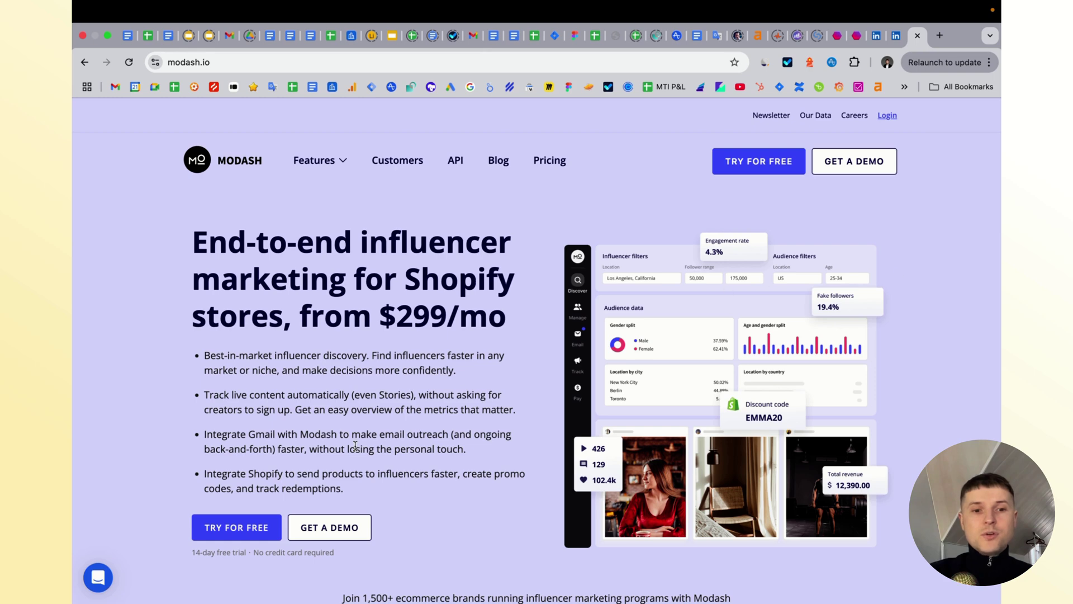
- Start a free Modash trial from the homepage's TRY FOR FREE call to action
{"action": "left_click", "coordinate": [248, 523]}
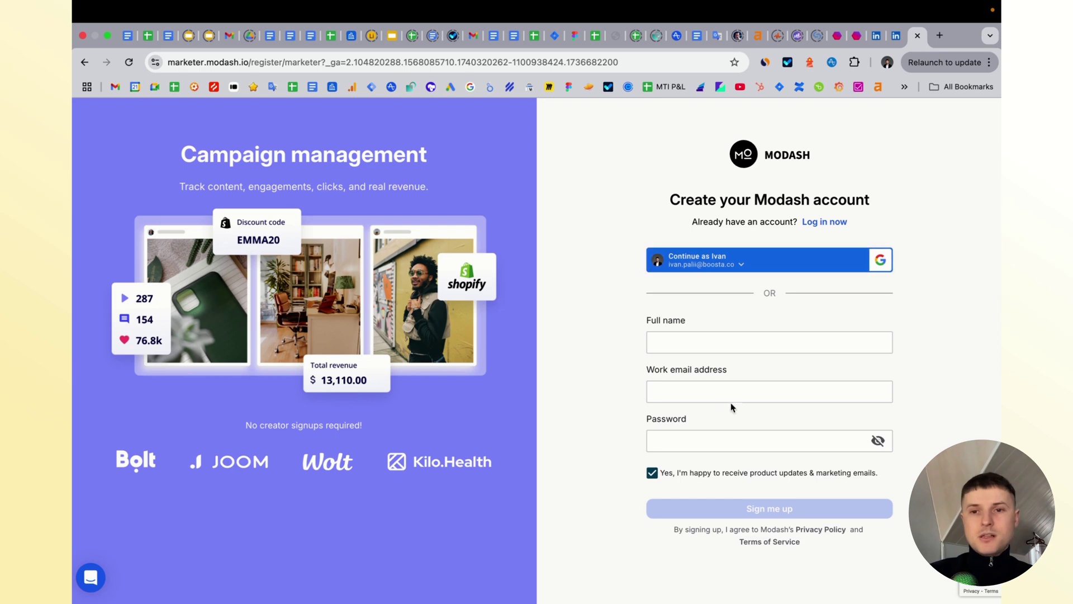
- Sign up for Modash with the Google account, accepting the suggested work e-mail and entering the password
{"action": "left_click", "coordinate": [880, 260]}
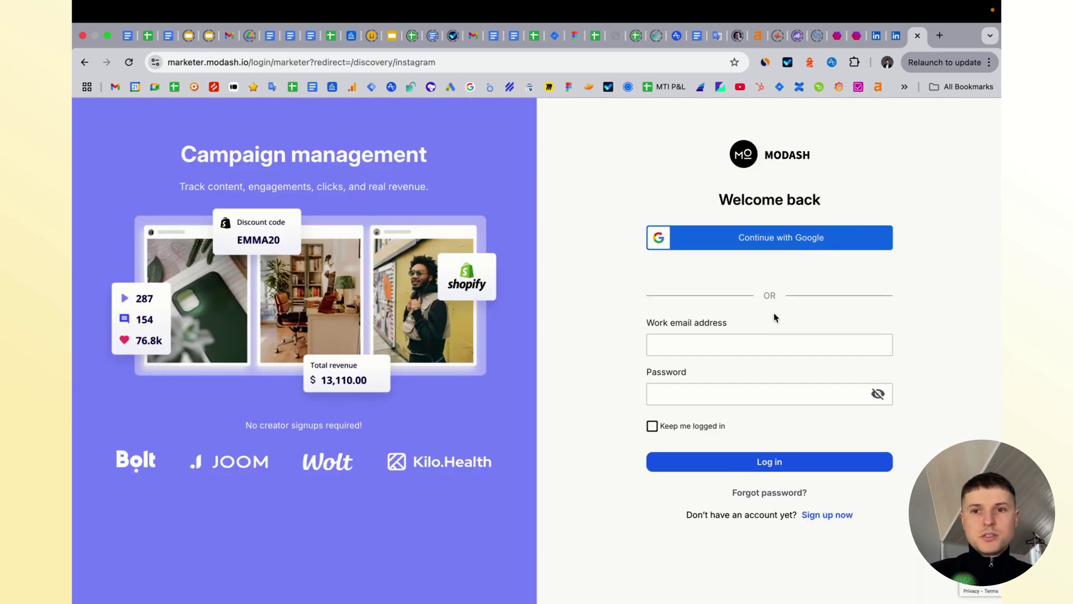
{"action": "left_click", "coordinate": [774, 318]}
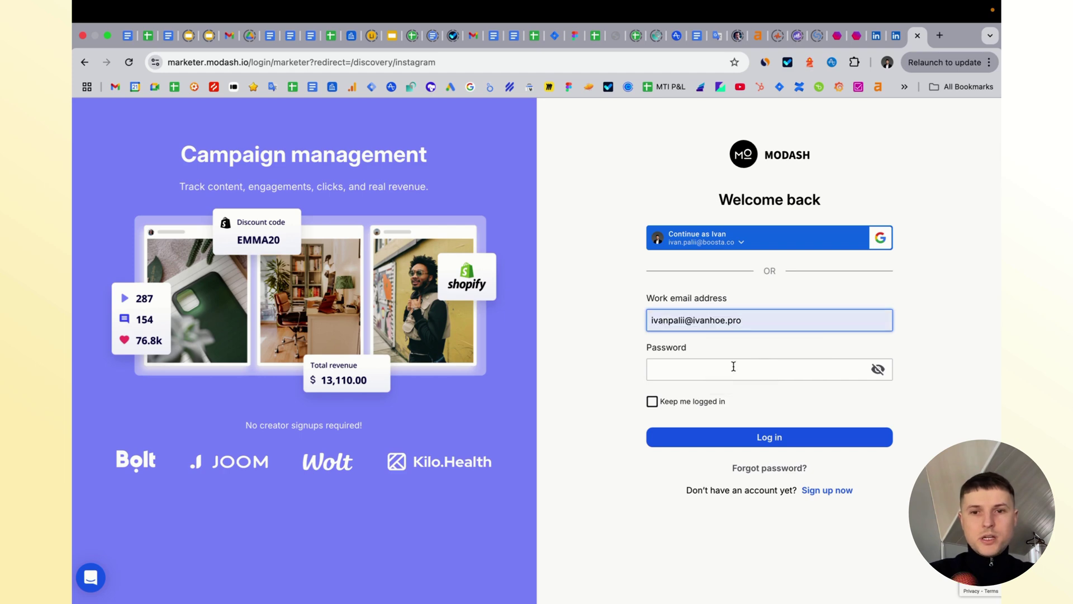
{"action": "left_click", "coordinate": [733, 366]}
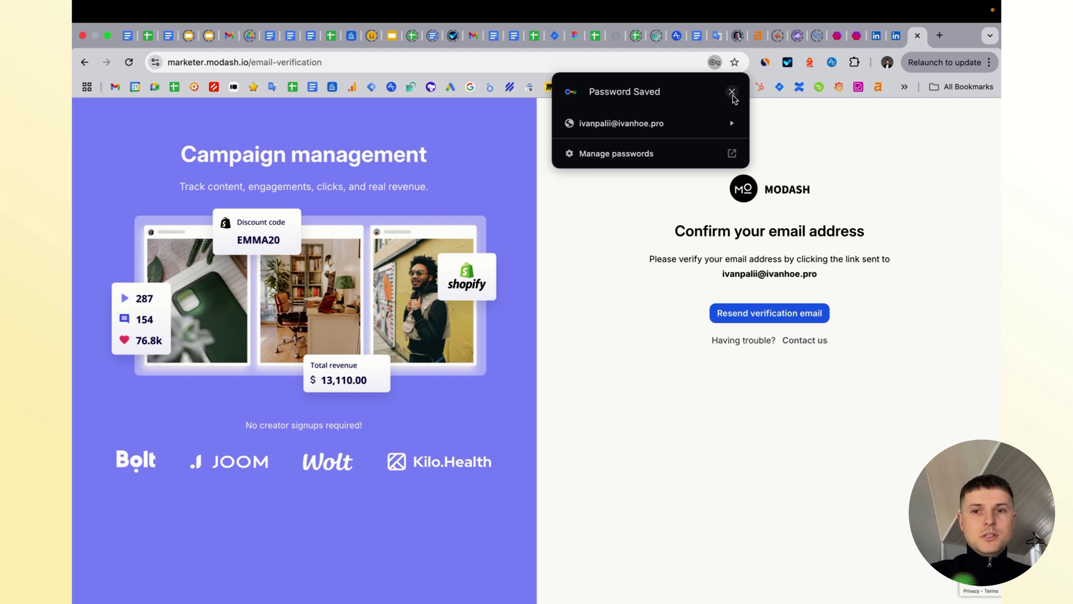
{"action": "left_click", "coordinate": [732, 91]}
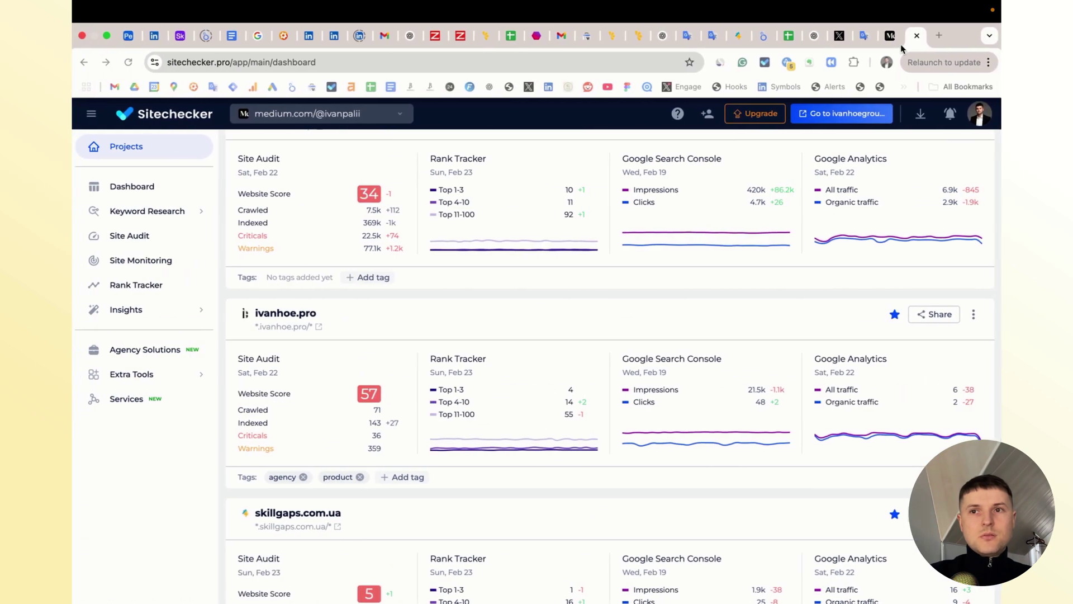
{"action": "left_click", "coordinate": [942, 35]}
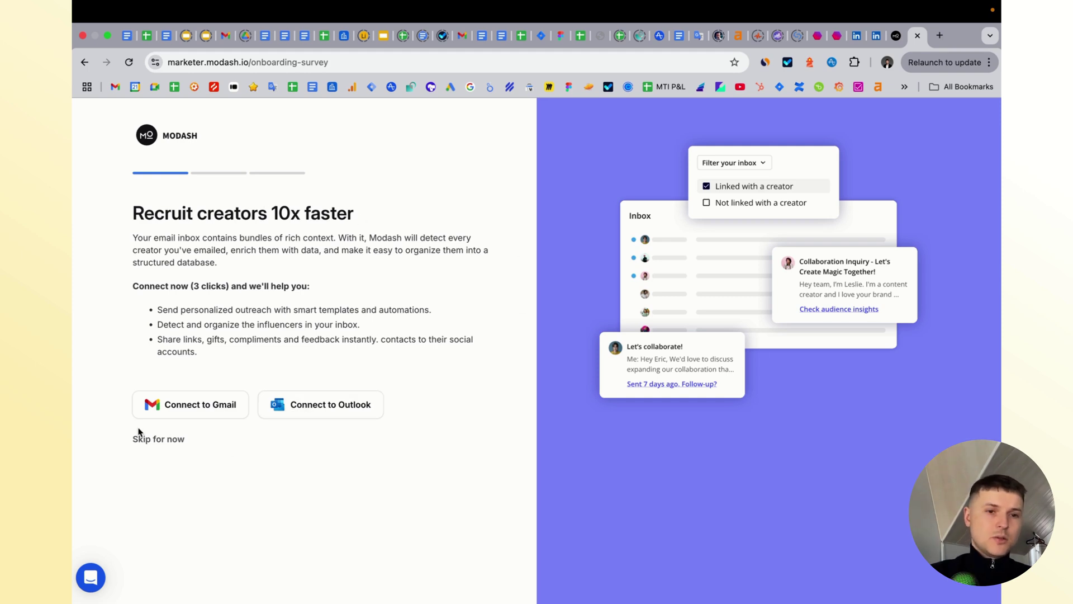
{"action": "left_click", "coordinate": [166, 440]}
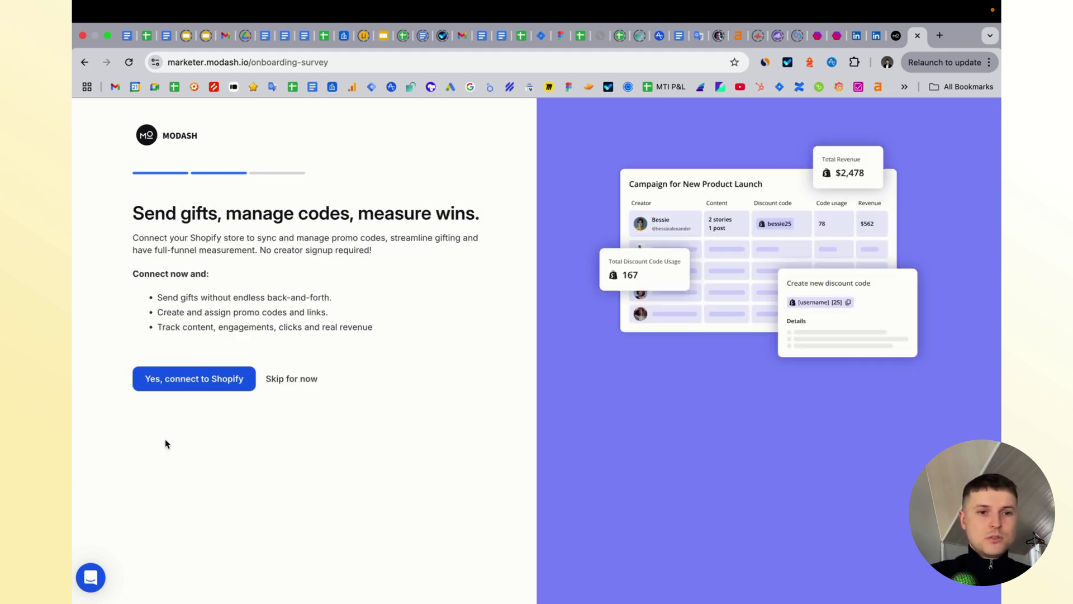
{"action": "left_click", "coordinate": [292, 374]}
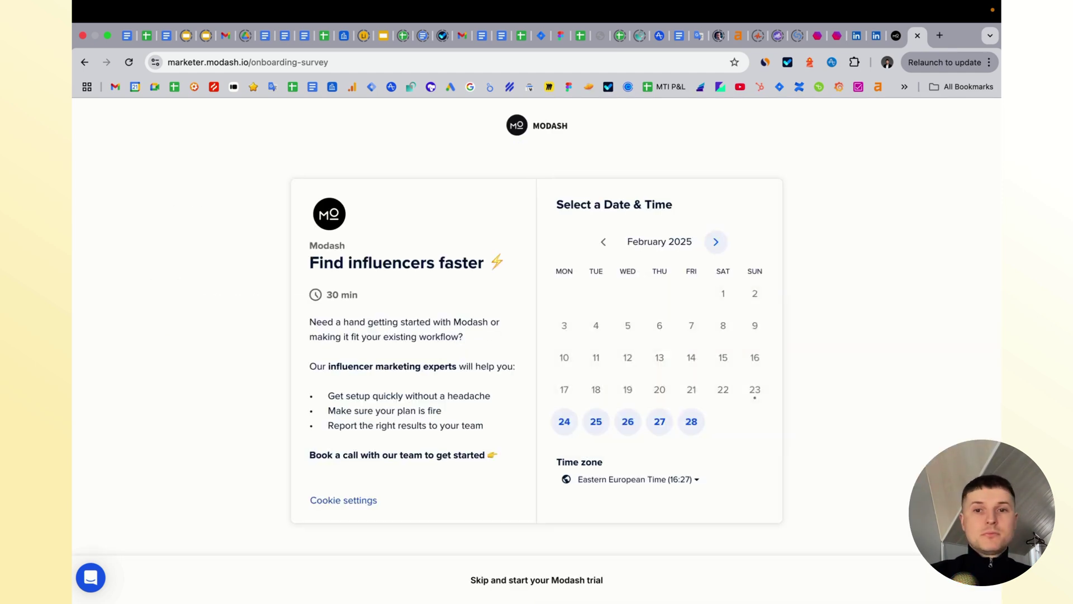
{"action": "left_click", "coordinate": [551, 581]}
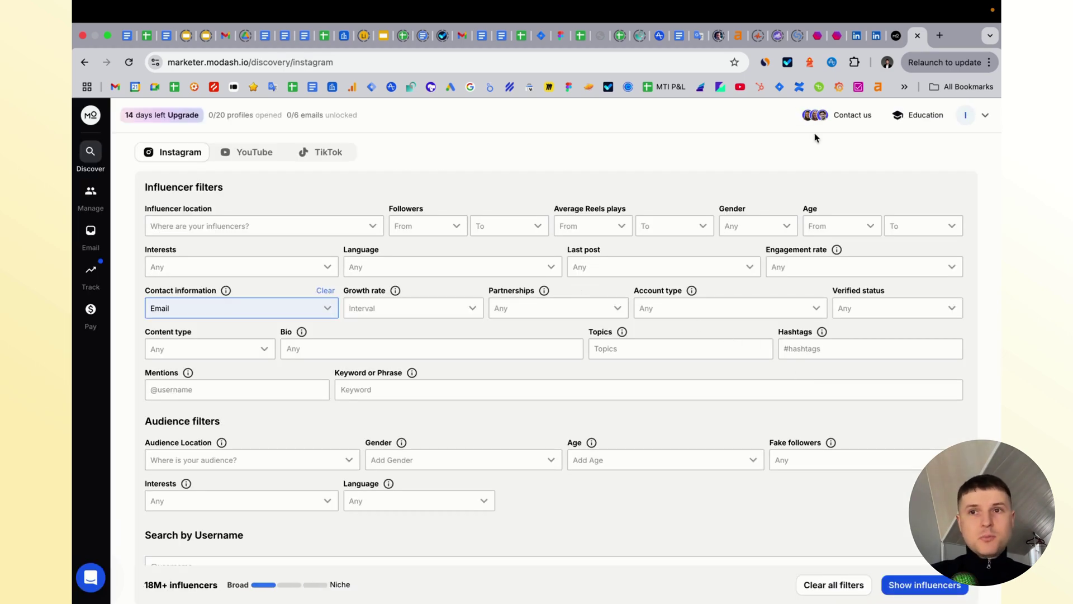
{"action": "left_click", "coordinate": [837, 35]}
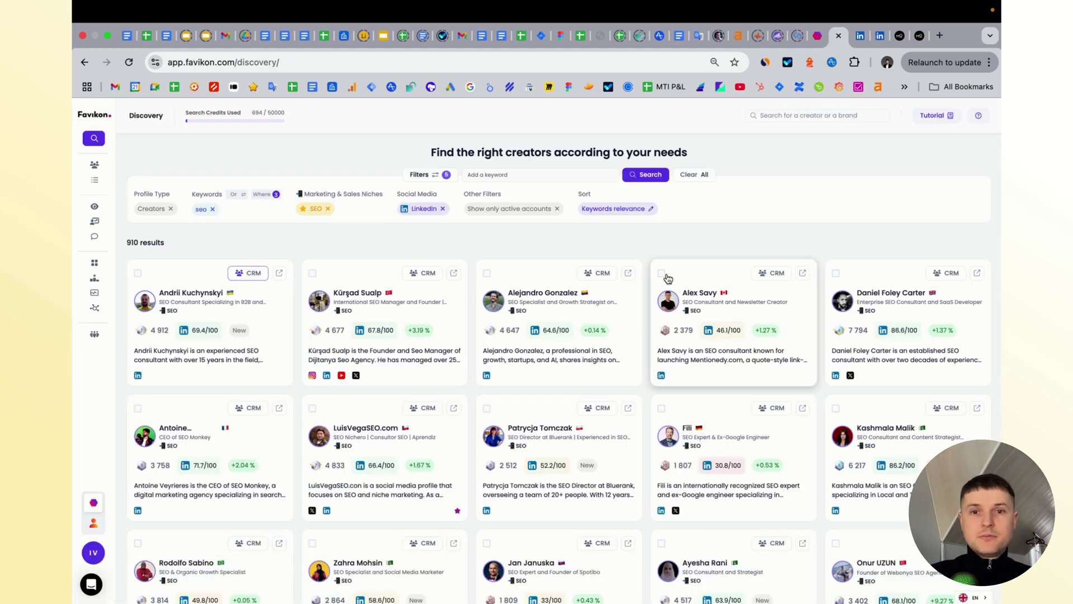
- Switch back to Modash's Instagram influencer filters, with contact information set to Email
{"action": "left_click", "coordinate": [920, 36]}
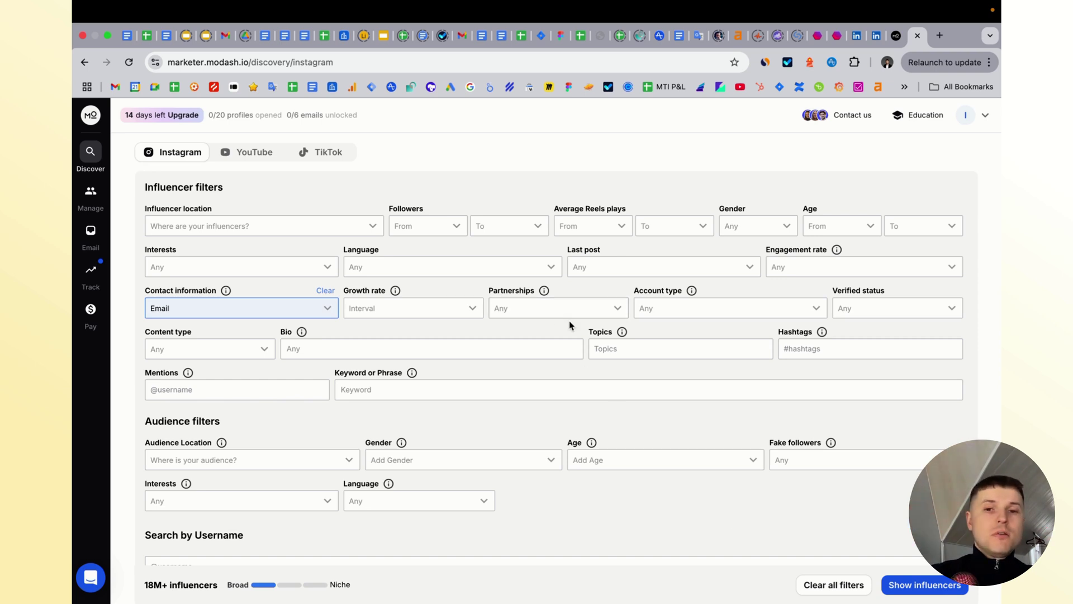
- Look through Modash's YouTube, TikTok and Instagram influencer filters
{"action": "left_click", "coordinate": [246, 155]}
{"action": "left_click", "coordinate": [319, 159]}
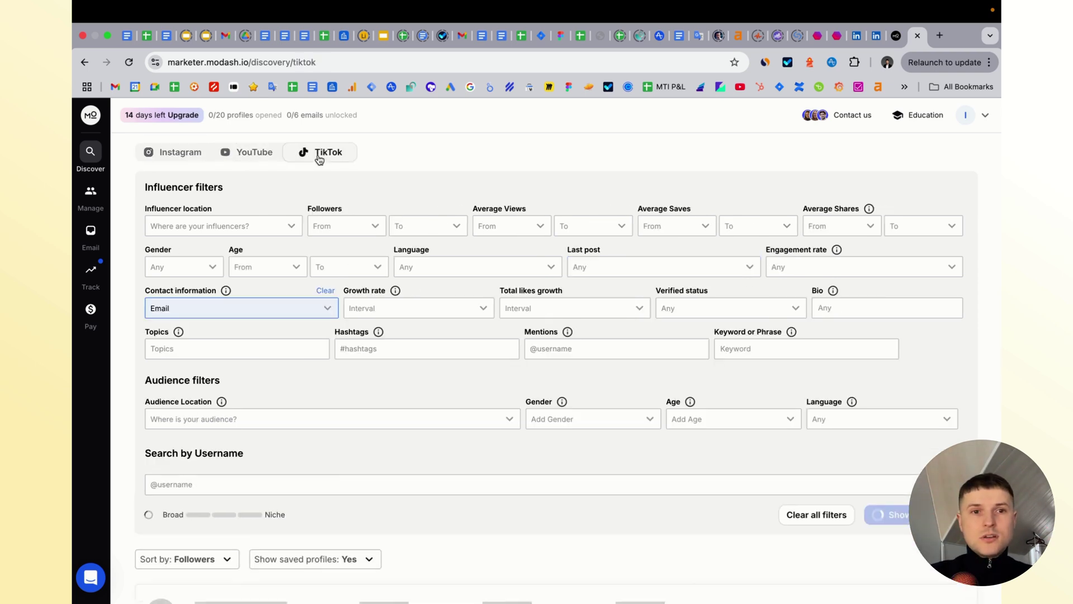
{"action": "left_click", "coordinate": [179, 154]}
{"action": "scroll", "coordinate": [336, 201], "scroll_direction": "down", "scroll_amount": 1}
- Enter seo in the Instagram location and Keyword or Phrase filters
{"action": "left_click", "coordinate": [287, 212]}
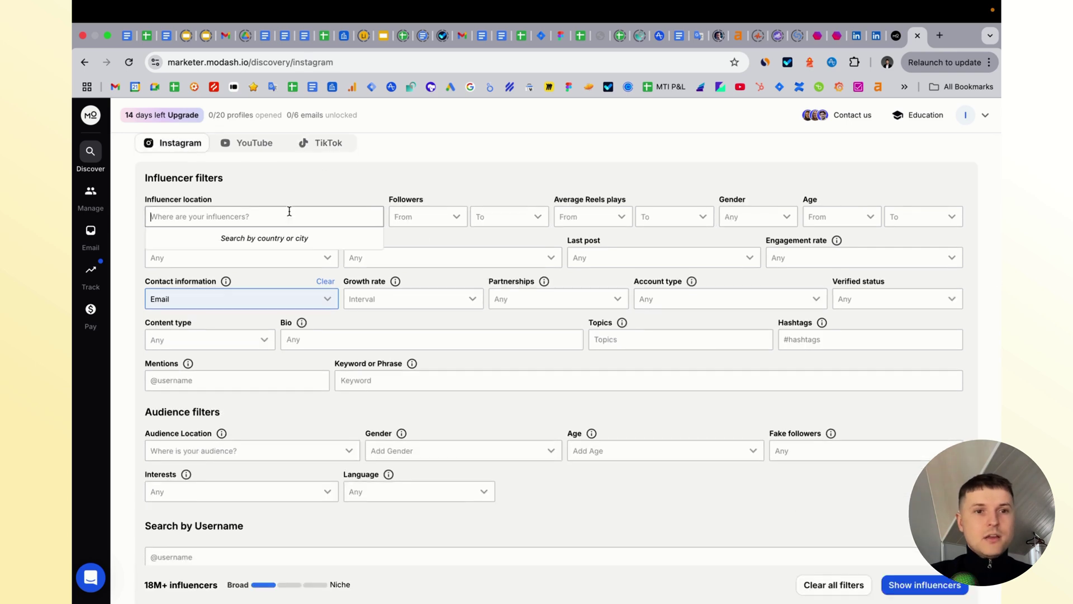
{"action": "type", "text": "seo"}
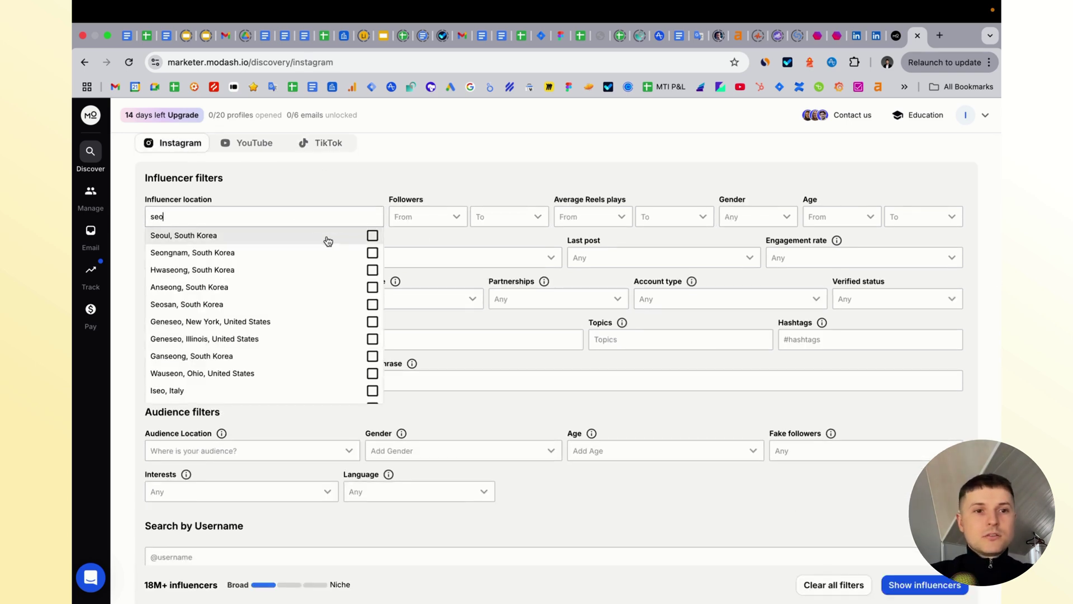
{"action": "left_click", "coordinate": [347, 380]}
{"action": "type", "text": "se"}
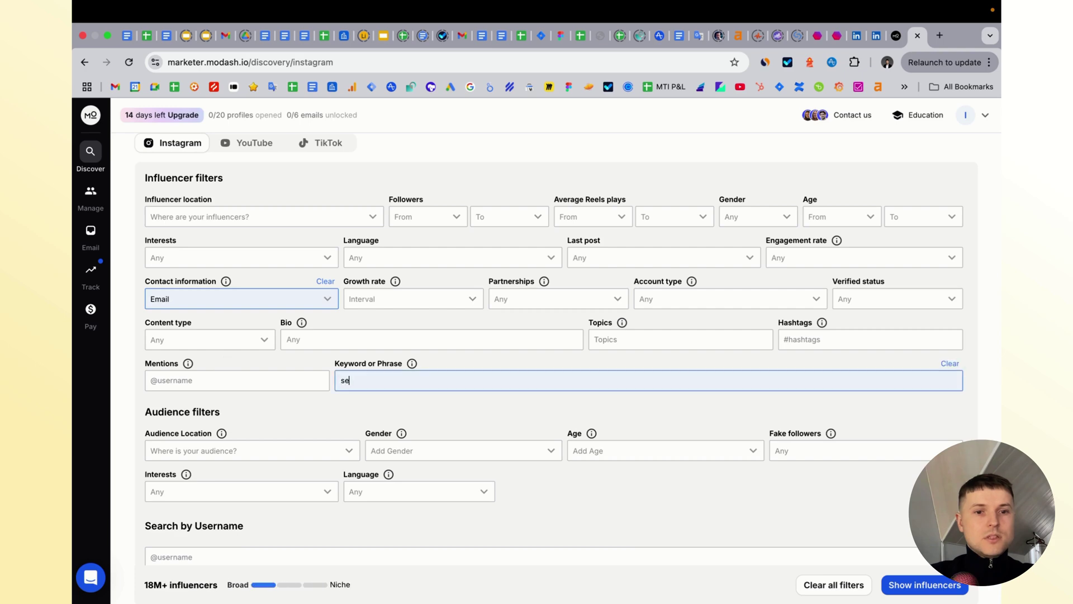
{"action": "type", "text": "o"}
{"action": "scroll", "coordinate": [520, 167], "scroll_direction": "down", "scroll_amount": 3}
{"action": "scroll", "coordinate": [268, 168], "scroll_direction": "up", "scroll_amount": 3}
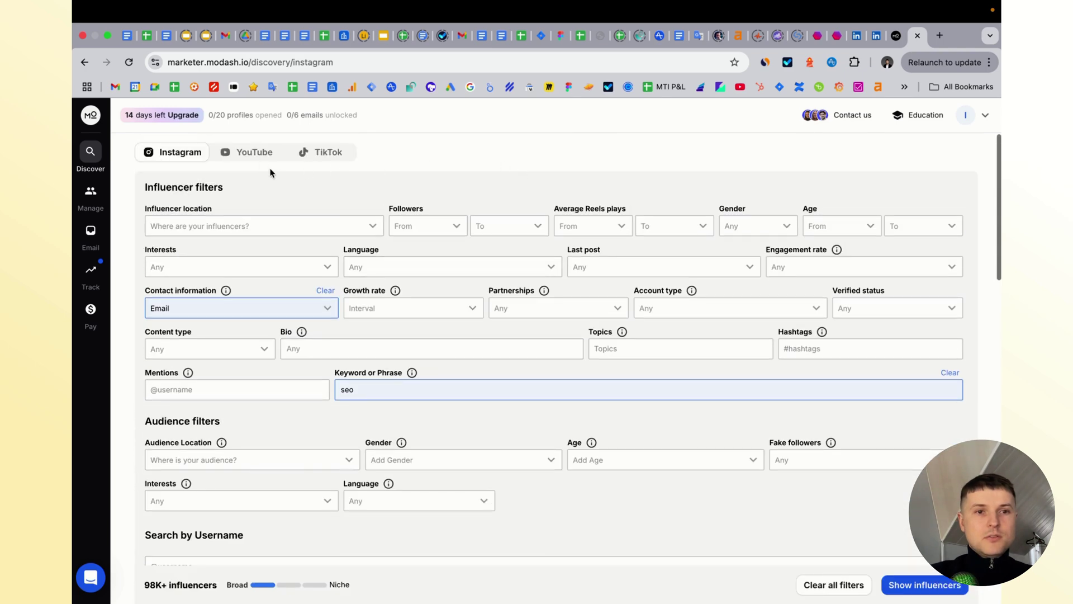
- Filter YouTube influencers by keyword seo (31,634 profiles), then return to Favikon
{"action": "left_click", "coordinate": [253, 159]}
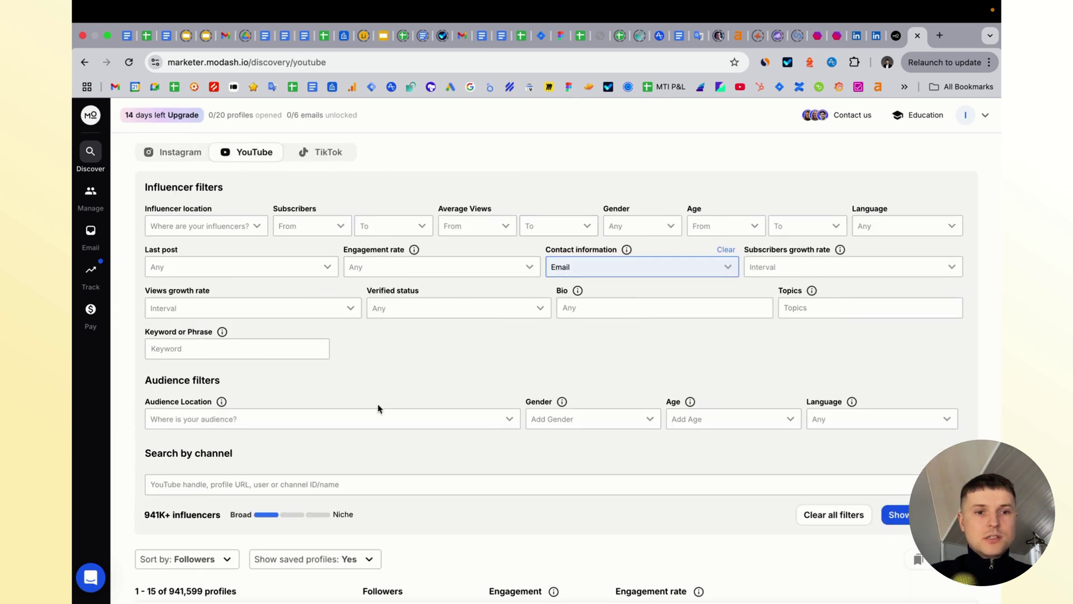
{"action": "left_click", "coordinate": [276, 349]}
{"action": "type", "text": "se"}
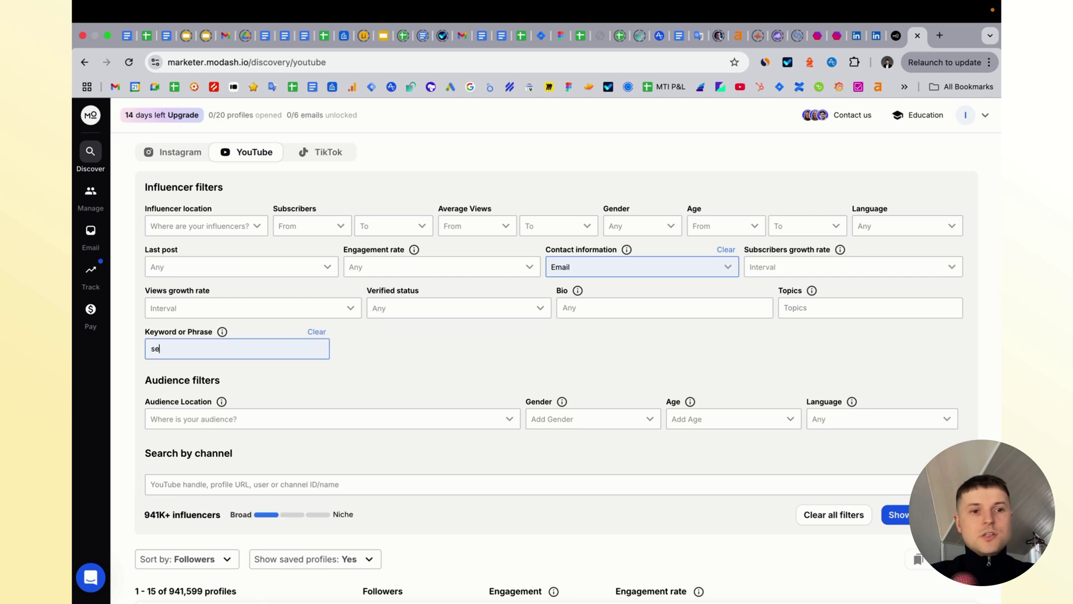
{"action": "type", "text": "o"}
{"action": "scroll", "coordinate": [547, 216], "scroll_direction": "down", "scroll_amount": 5}
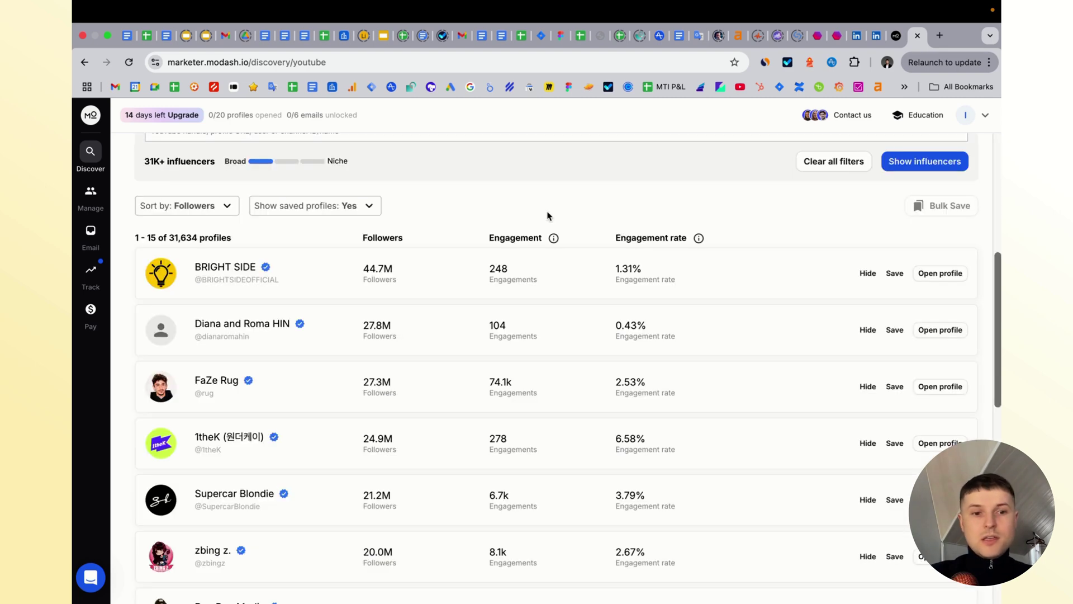
{"action": "scroll", "coordinate": [548, 215], "scroll_direction": "up", "scroll_amount": 5}
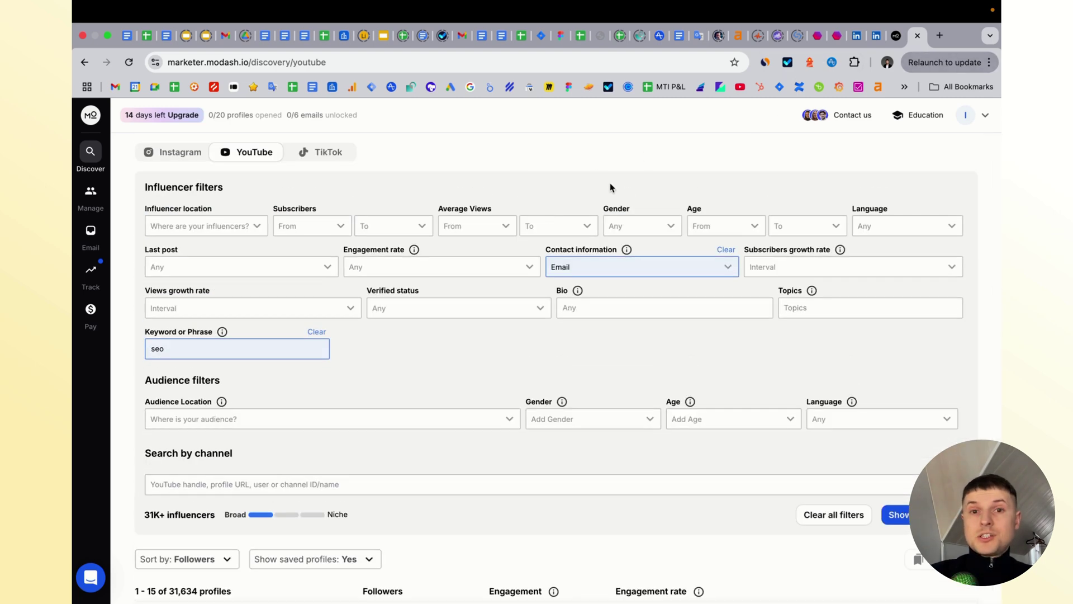
{"action": "left_click", "coordinate": [816, 35]}
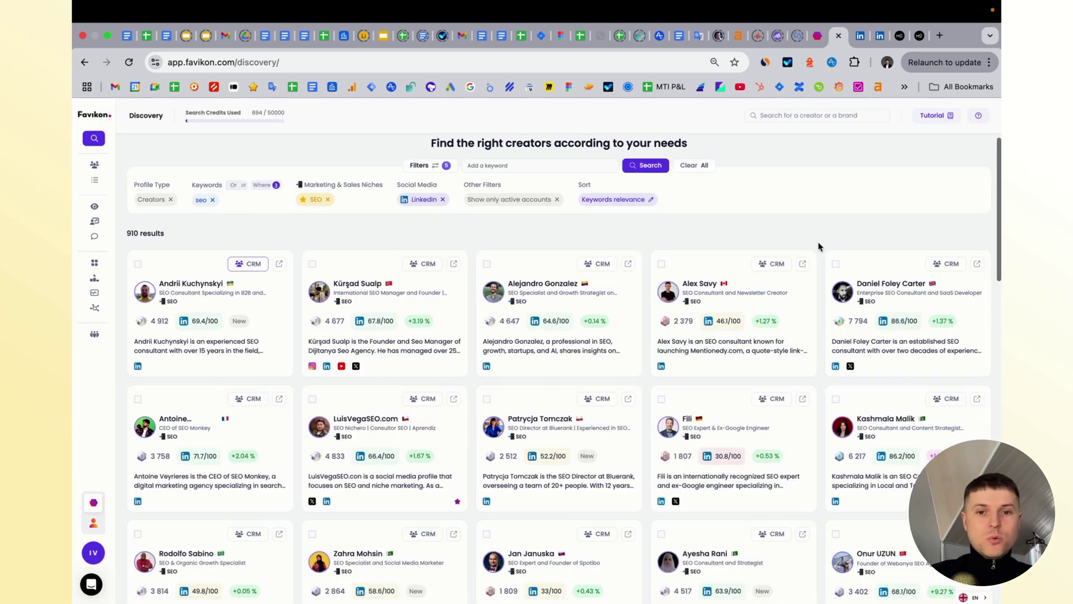
- Remove the LinkedIn social media filter and rerun the seo creator search
{"action": "scroll", "coordinate": [818, 247], "scroll_direction": "down", "scroll_amount": 2}
{"action": "scroll", "coordinate": [818, 247], "scroll_direction": "up", "scroll_amount": 2}
{"action": "left_click", "coordinate": [442, 209]}
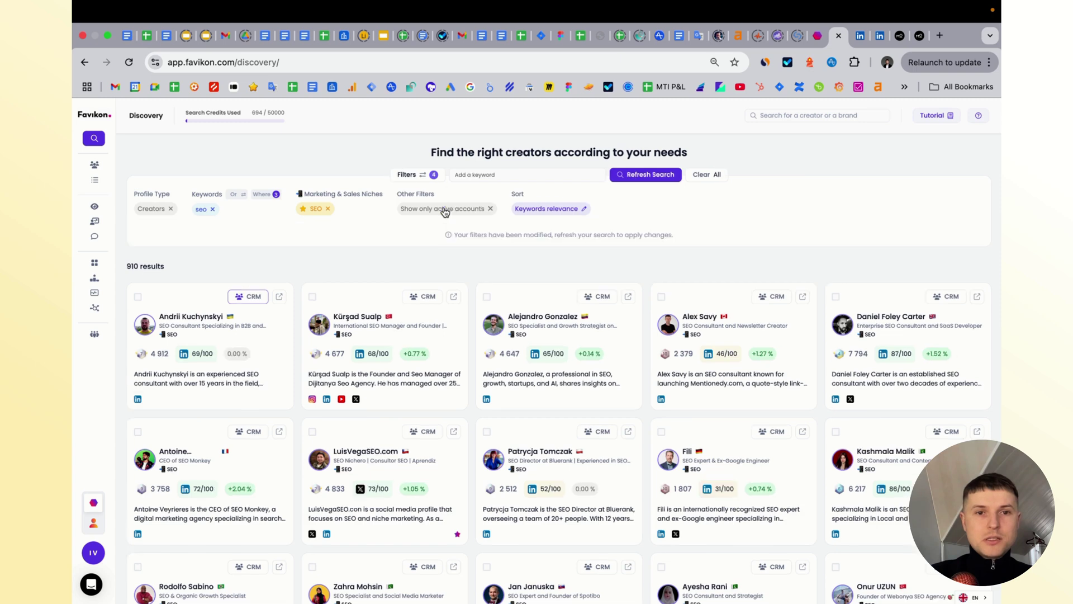
{"action": "left_click", "coordinate": [648, 177]}
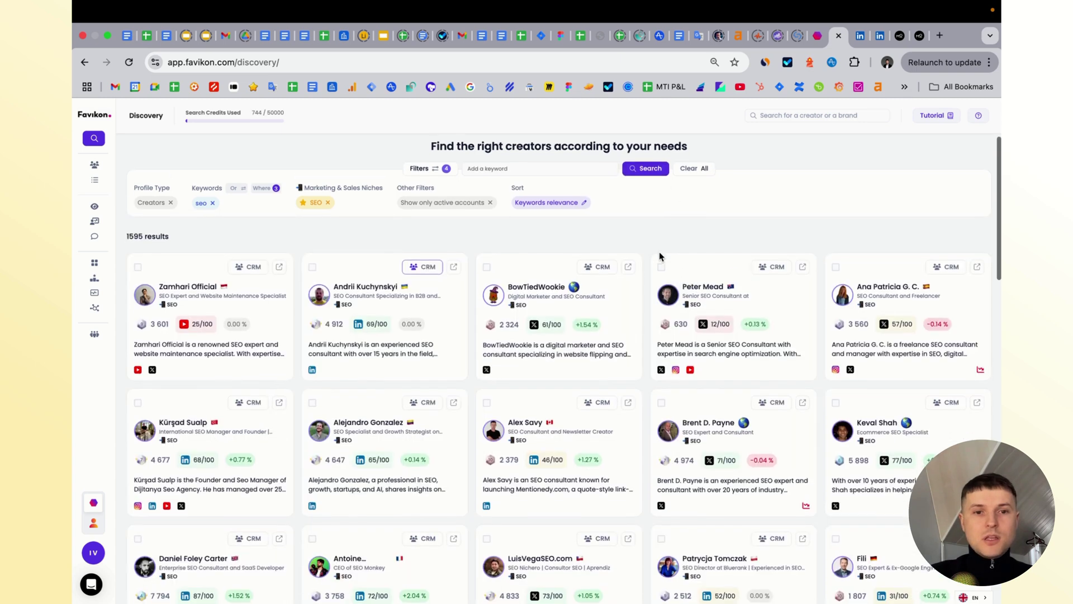
- Scroll through the 1,595 seo creator results and back up to the filter bar
{"action": "scroll", "coordinate": [659, 257], "scroll_direction": "down", "scroll_amount": 1}
{"action": "scroll", "coordinate": [438, 343], "scroll_direction": "down", "scroll_amount": 3}
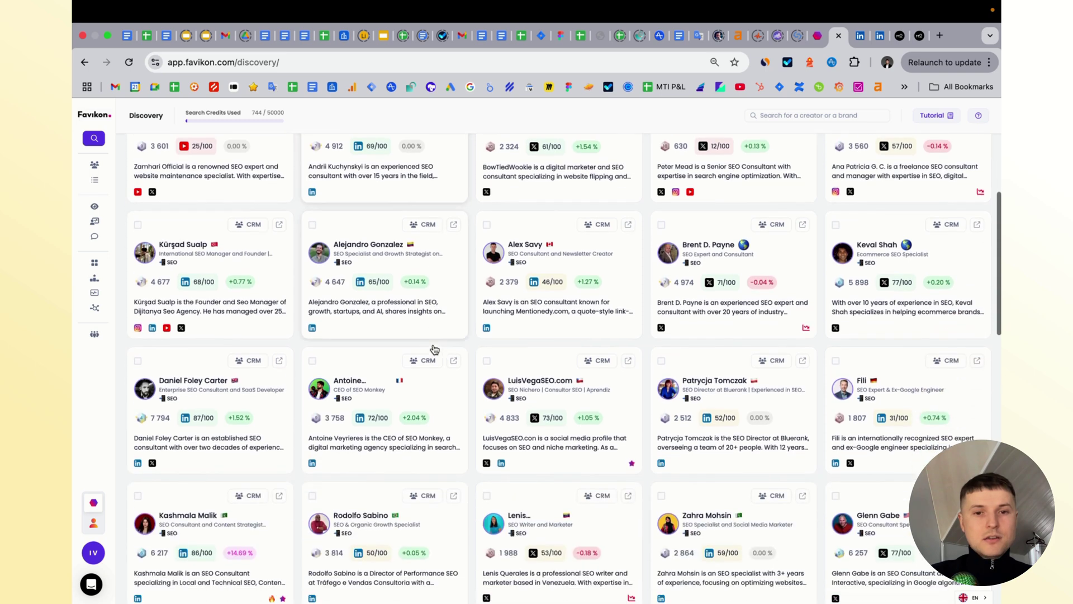
{"action": "scroll", "coordinate": [472, 332], "scroll_direction": "down", "scroll_amount": 8}
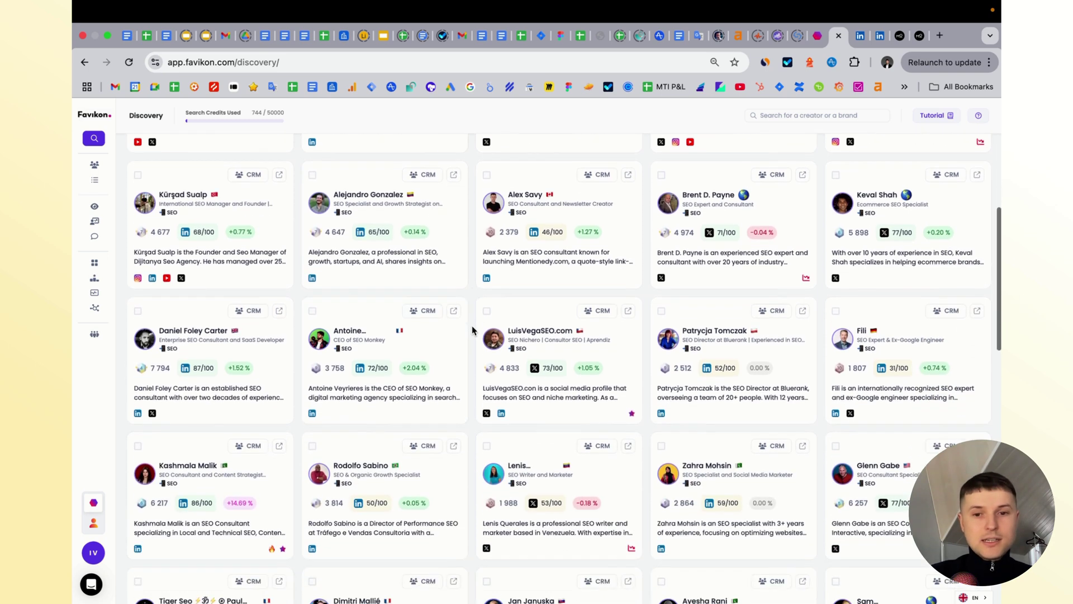
{"action": "scroll", "coordinate": [472, 325], "scroll_direction": "down", "scroll_amount": 2}
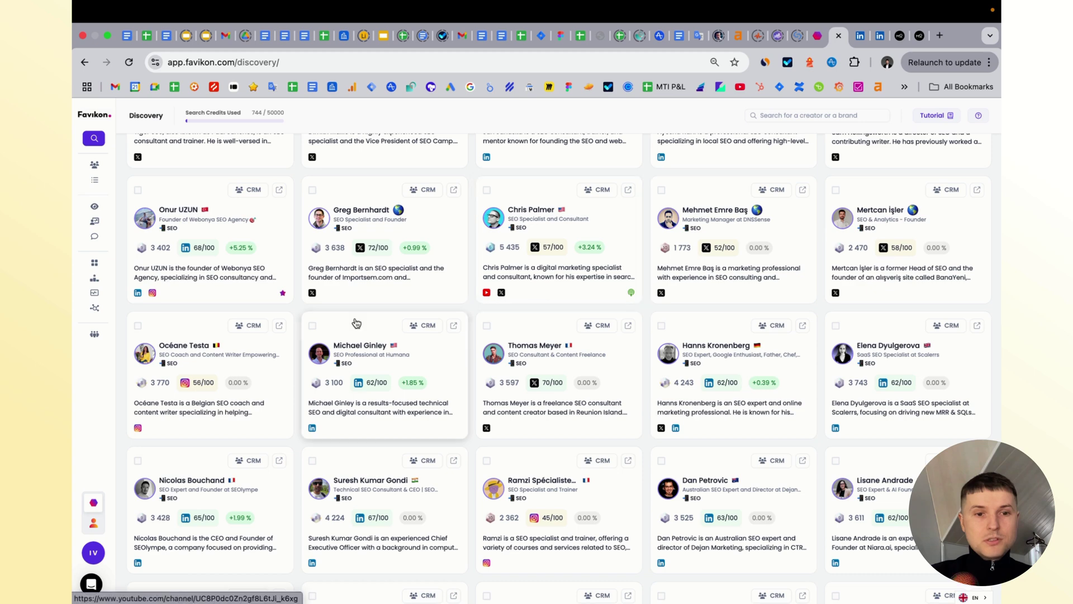
{"action": "scroll", "coordinate": [559, 313], "scroll_direction": "down", "scroll_amount": 5}
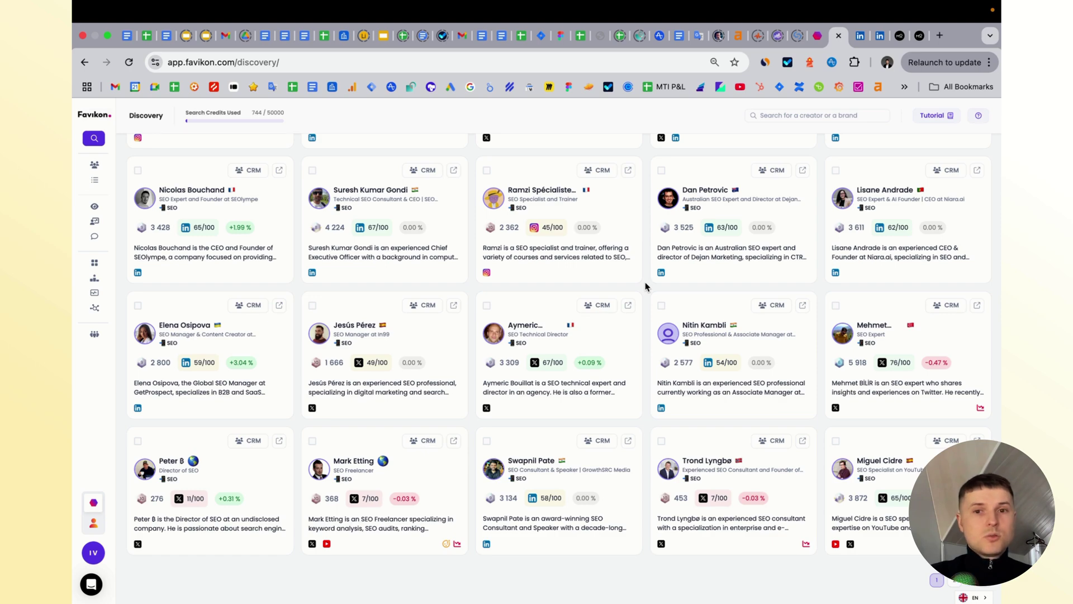
{"action": "scroll", "coordinate": [645, 286], "scroll_direction": "down", "scroll_amount": 10}
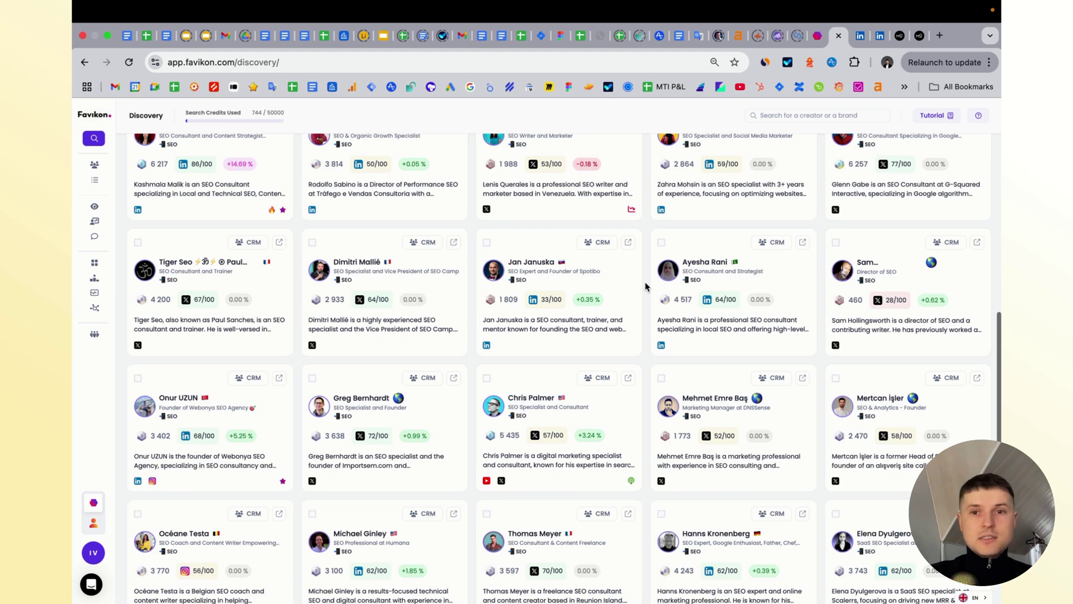
{"action": "scroll", "coordinate": [646, 287], "scroll_direction": "up", "scroll_amount": 1}
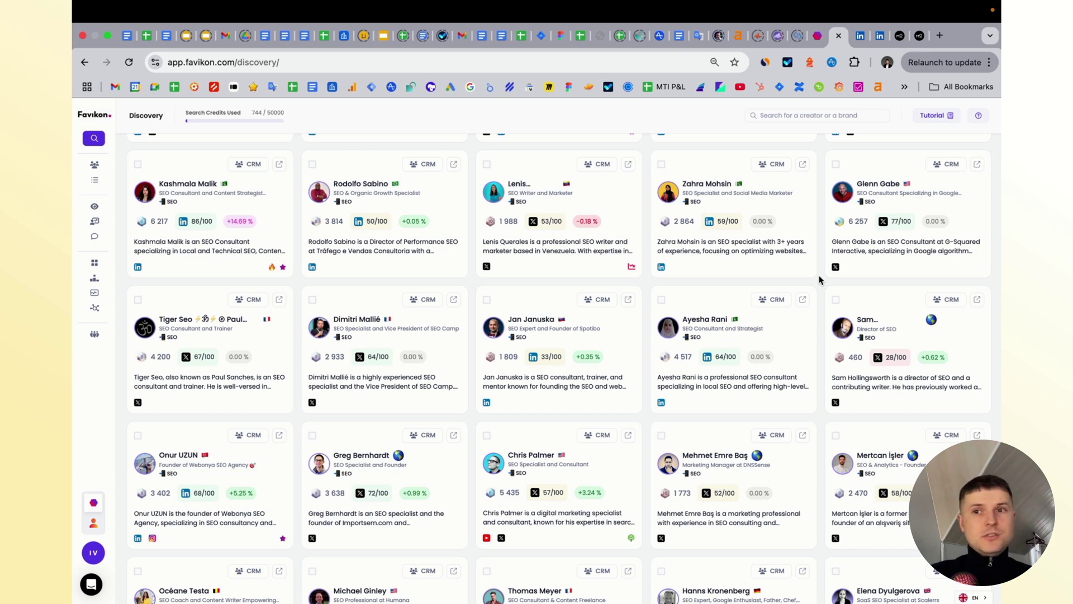
{"action": "scroll", "coordinate": [559, 224], "scroll_direction": "up", "scroll_amount": 10}
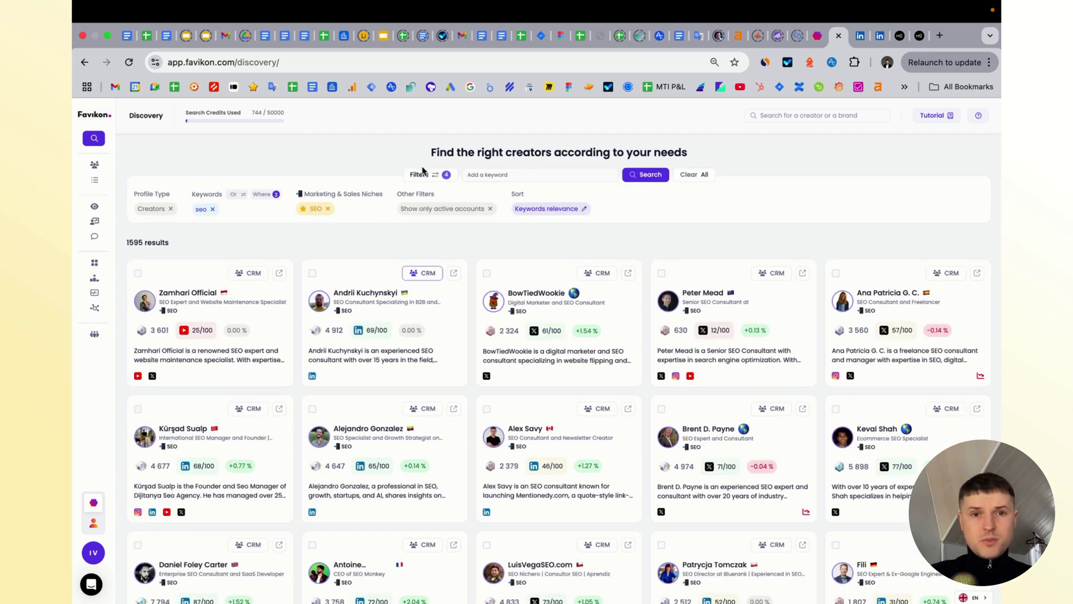
- Open Favikon's full creator filter panel and view the Premium filters options
{"action": "left_click", "coordinate": [424, 173]}
{"action": "scroll", "coordinate": [936, 352], "scroll_direction": "down", "scroll_amount": 5}
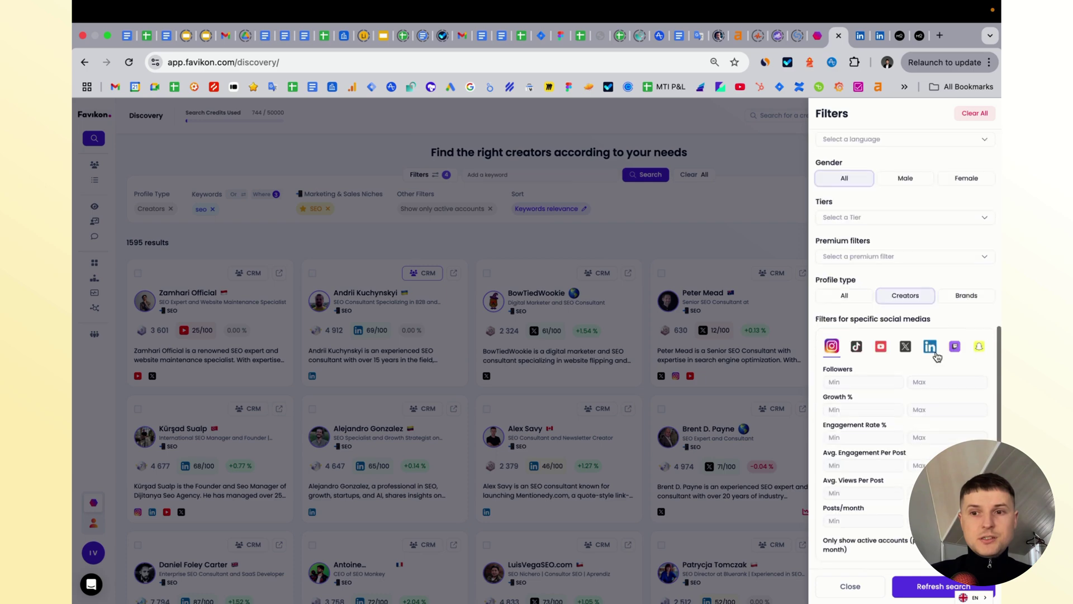
{"action": "scroll", "coordinate": [933, 336], "scroll_direction": "up", "scroll_amount": 3}
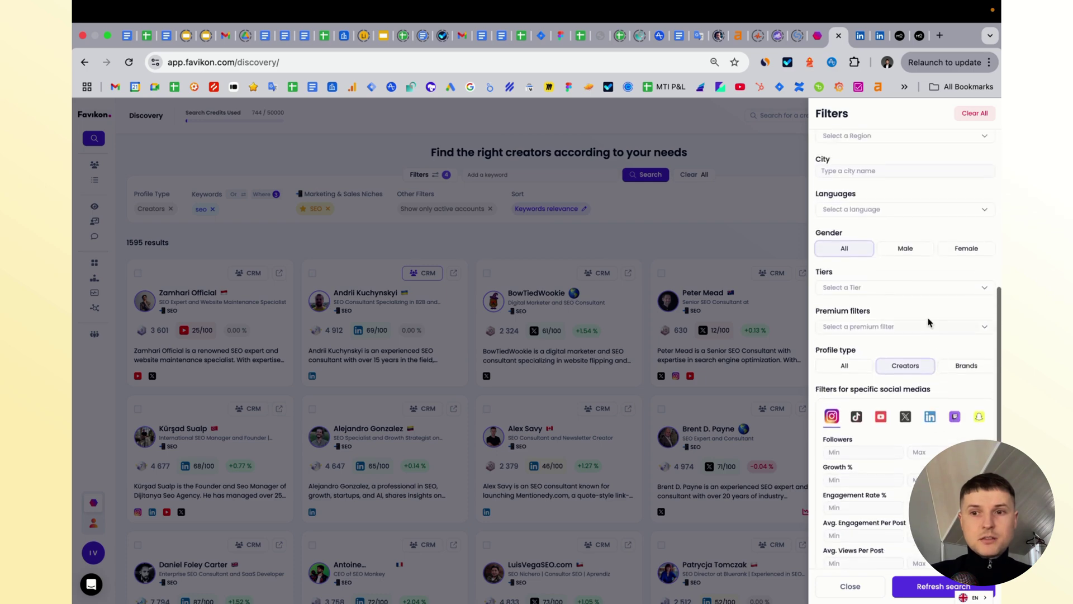
{"action": "left_click", "coordinate": [943, 327]}
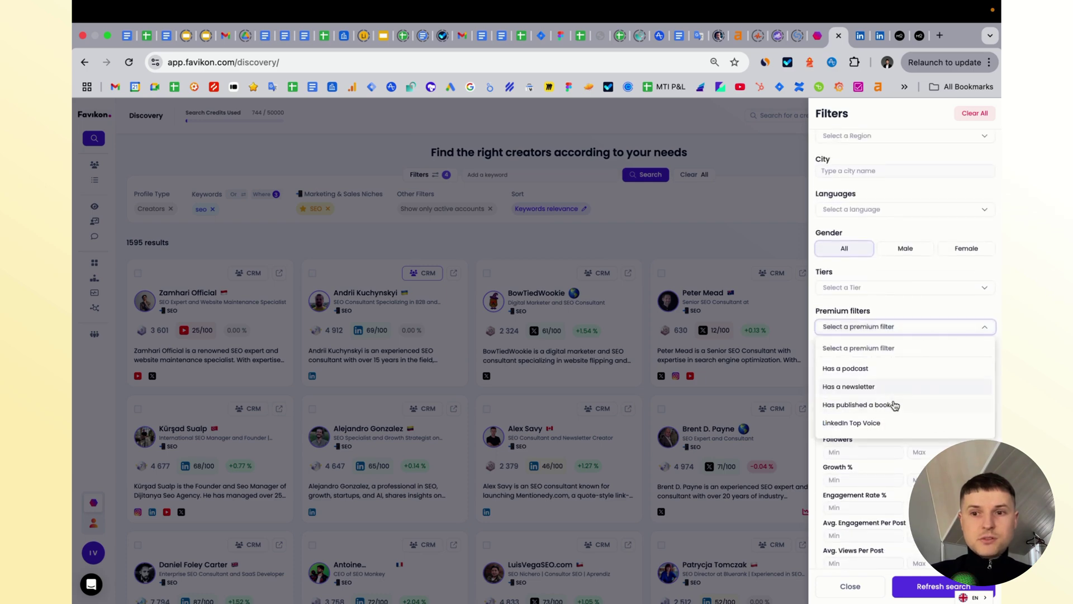
- Check the creator Tiers options without choosing one, then return to Modash's YouTube search
{"action": "left_click", "coordinate": [911, 287]}
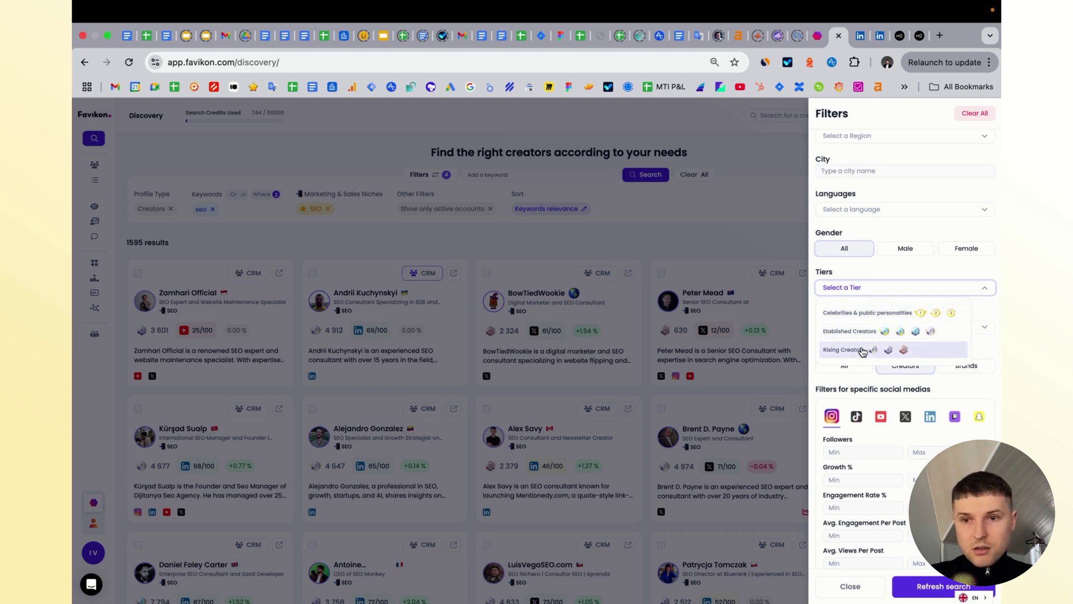
{"action": "left_click", "coordinate": [915, 267]}
{"action": "scroll", "coordinate": [913, 347], "scroll_direction": "up", "scroll_amount": 3}
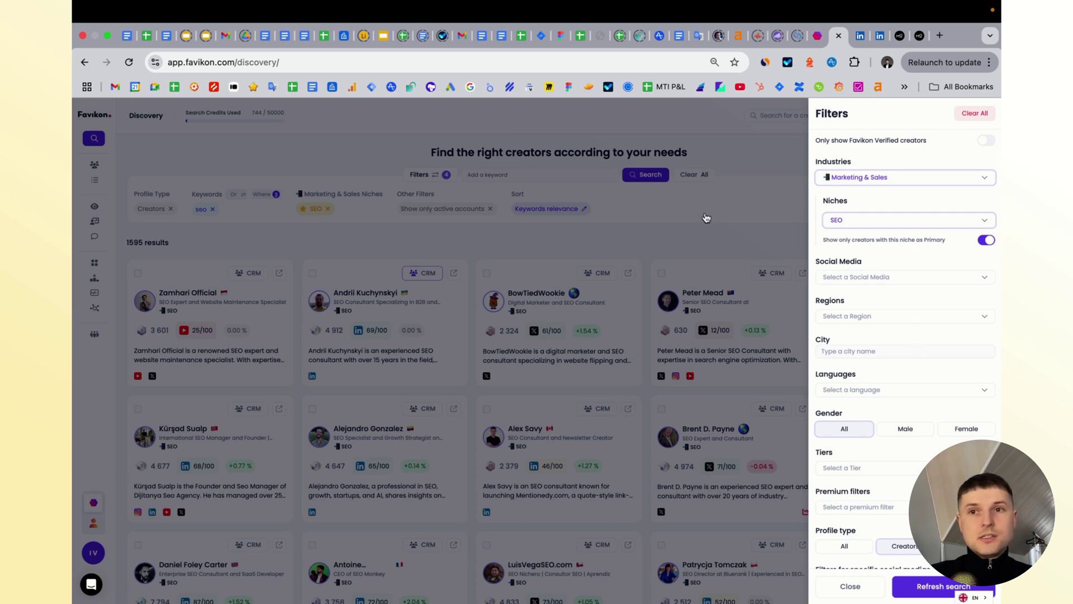
{"action": "left_click", "coordinate": [920, 35]}
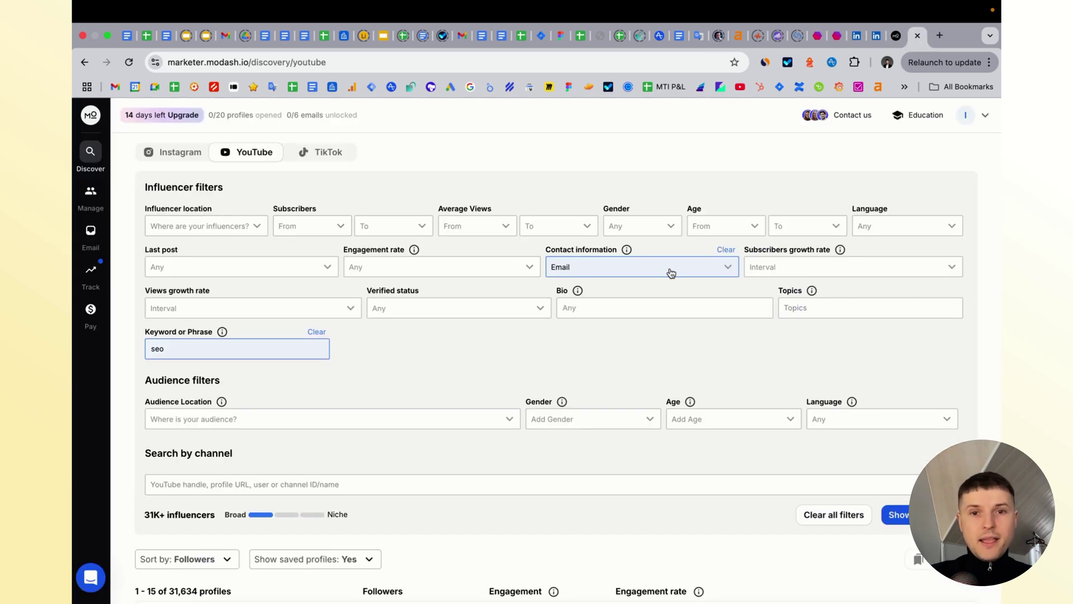
{"action": "left_click", "coordinate": [509, 274]}
{"action": "left_click", "coordinate": [537, 222]}
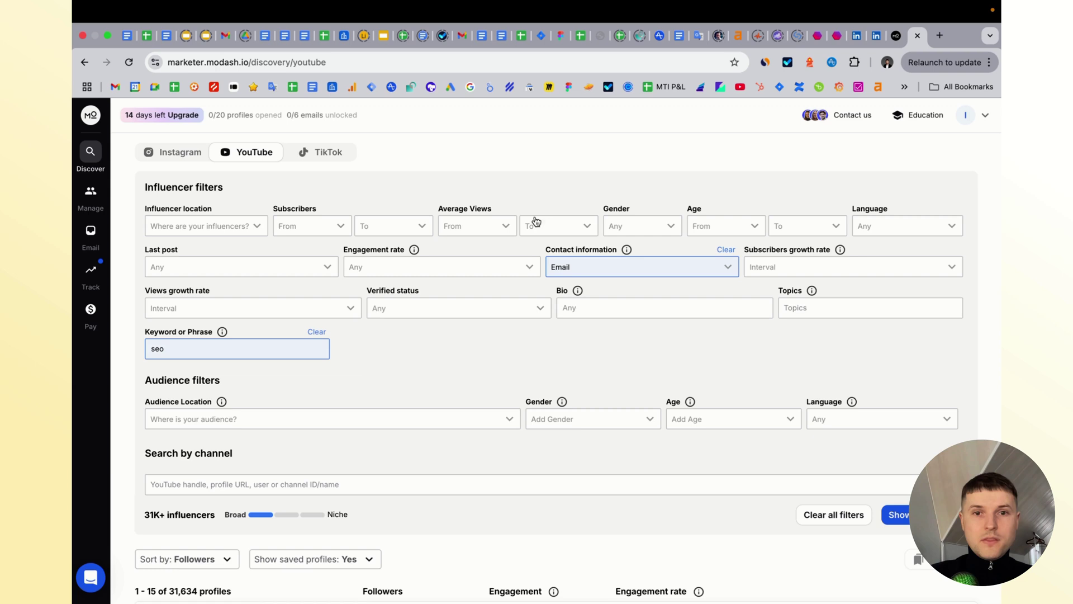
{"action": "left_click", "coordinate": [531, 267]}
{"action": "left_click", "coordinate": [326, 267]}
{"action": "left_click", "coordinate": [520, 173]}
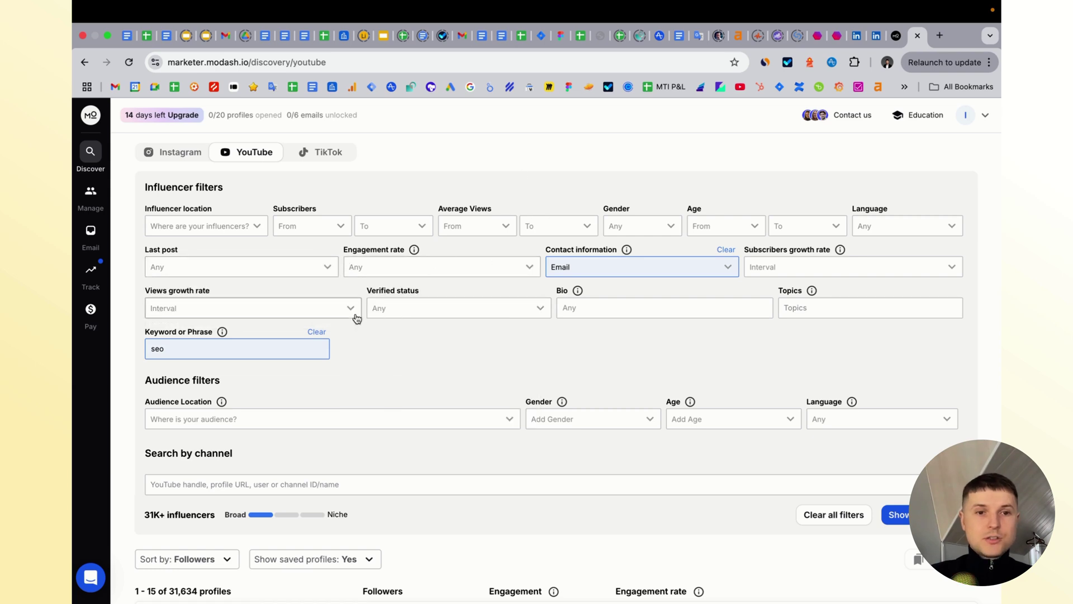
{"action": "scroll", "coordinate": [613, 334], "scroll_direction": "down", "scroll_amount": 1}
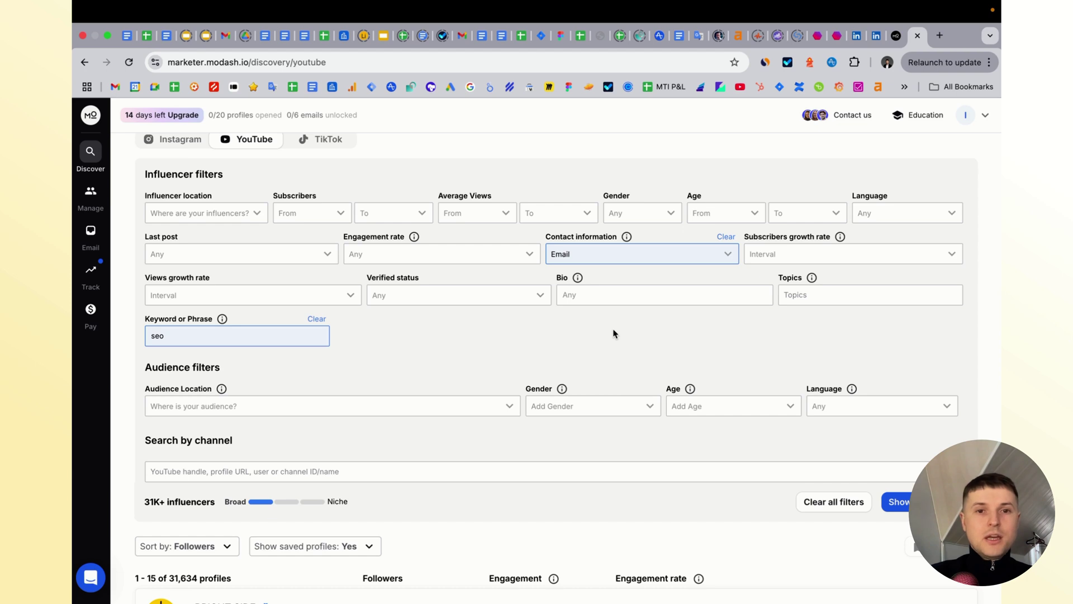
{"action": "scroll", "coordinate": [575, 351], "scroll_direction": "down", "scroll_amount": 3}
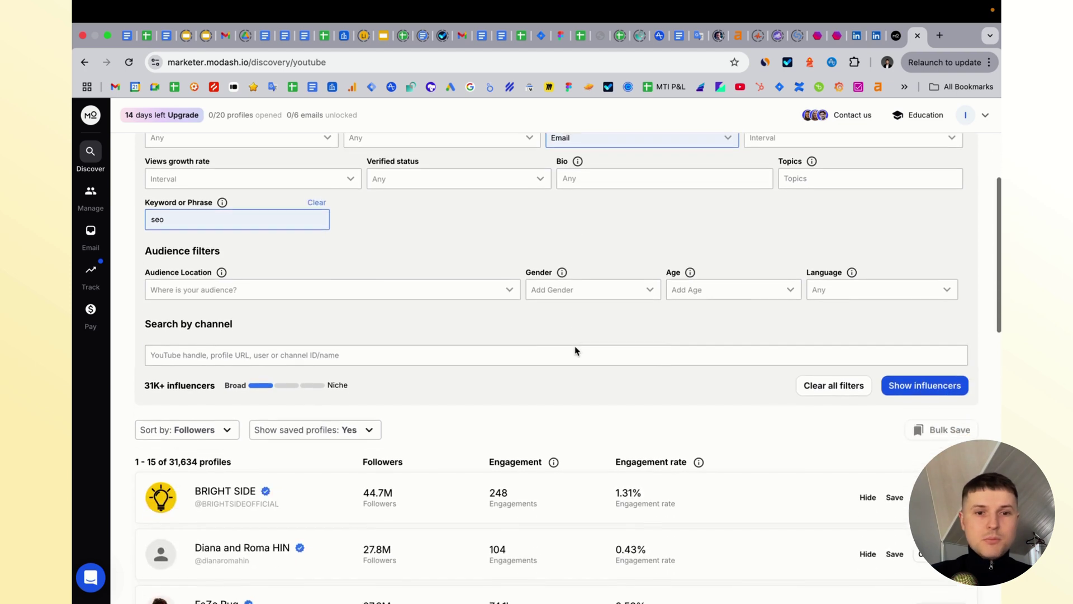
{"action": "scroll", "coordinate": [576, 350], "scroll_direction": "up", "scroll_amount": 3}
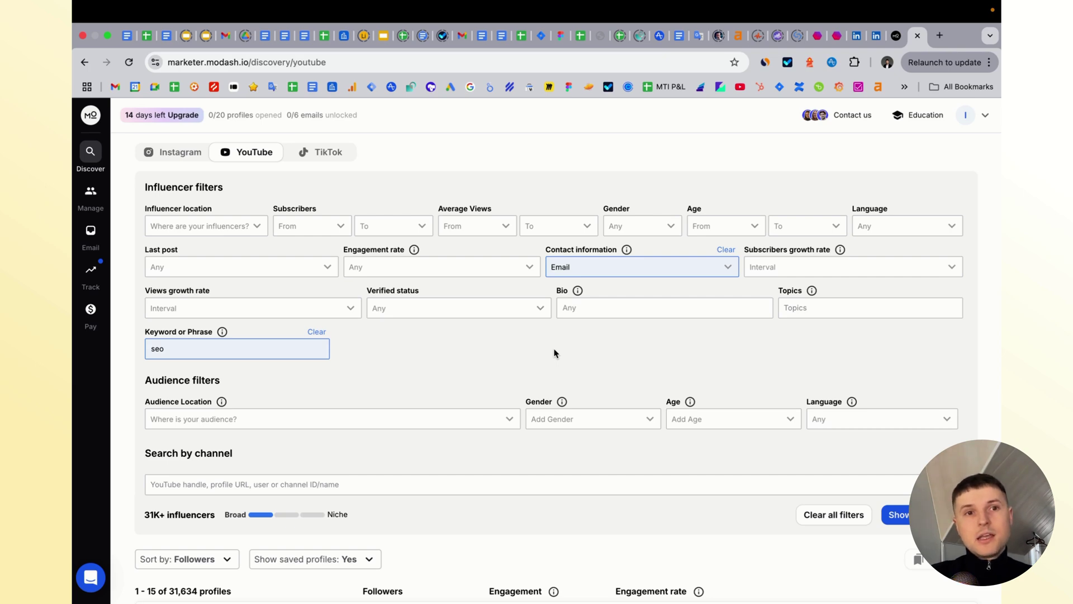
{"action": "left_click", "coordinate": [896, 40]}
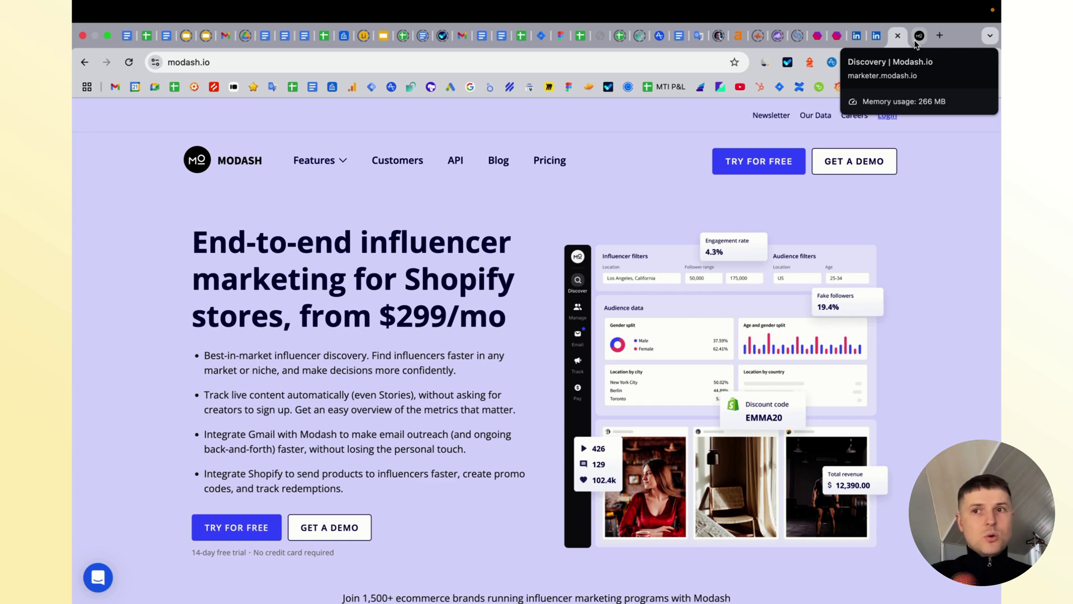
{"action": "left_click", "coordinate": [917, 40]}
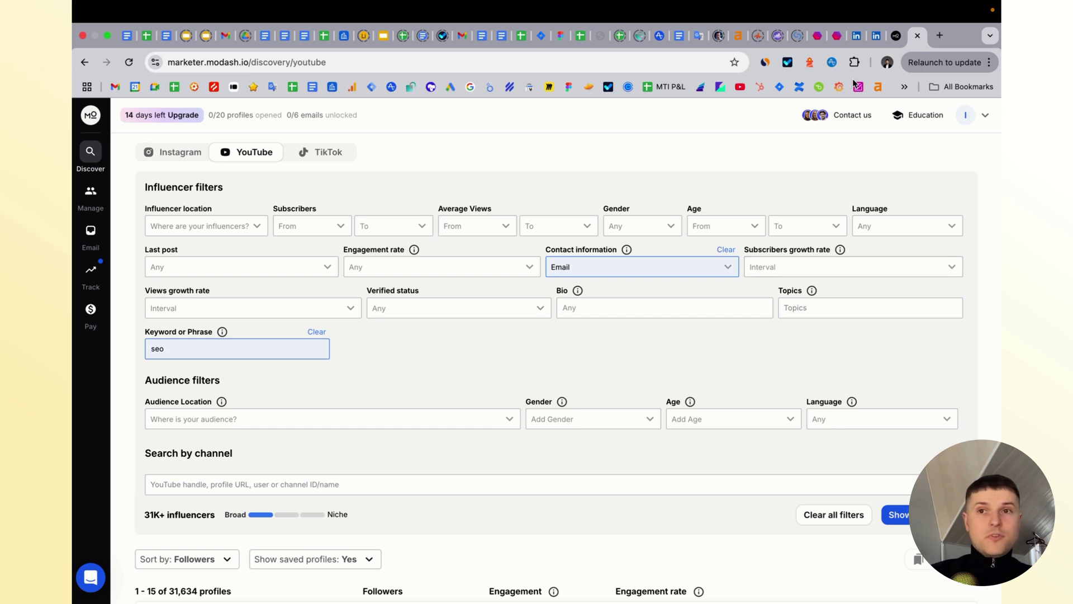
- Open Favikon's business pricing page, then bring up Modash's Essentials, Performance and Enterprise plans
{"action": "left_click", "coordinate": [834, 36]}
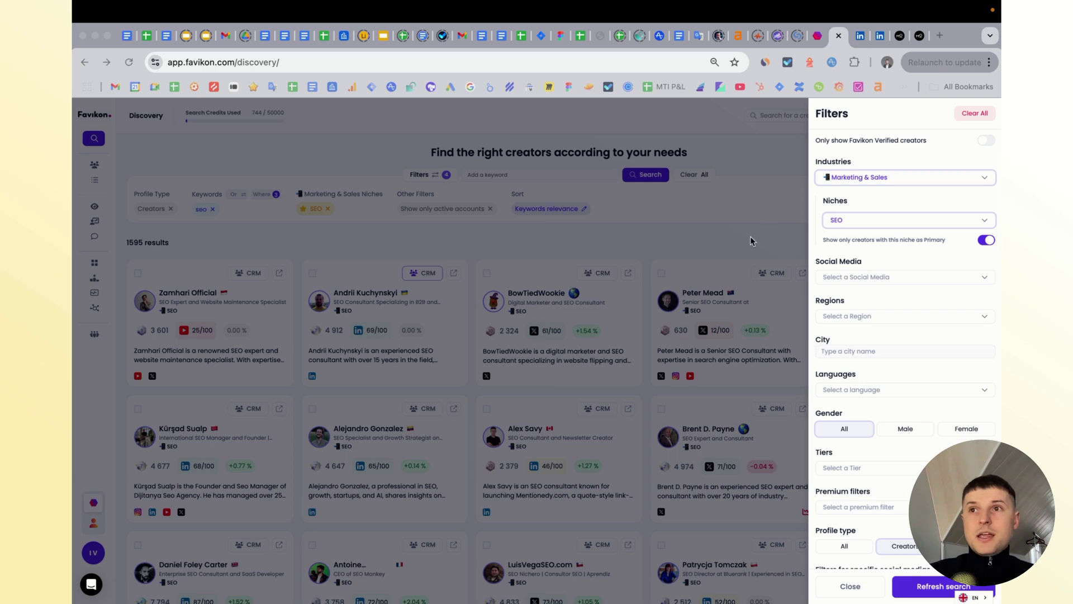
{"action": "left_click", "coordinate": [814, 40]}
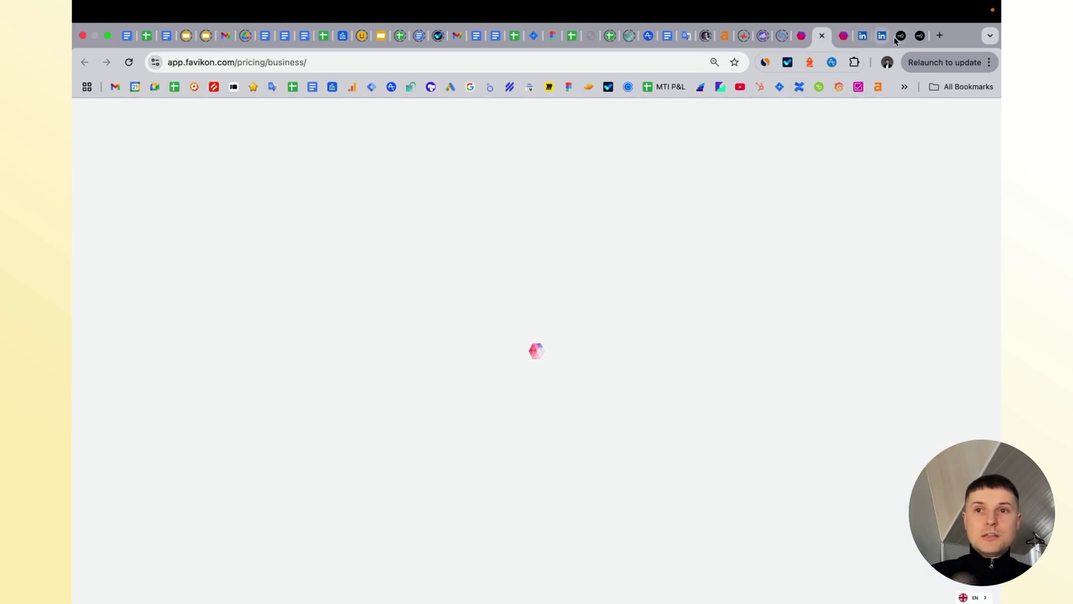
{"action": "left_click", "coordinate": [901, 35]}
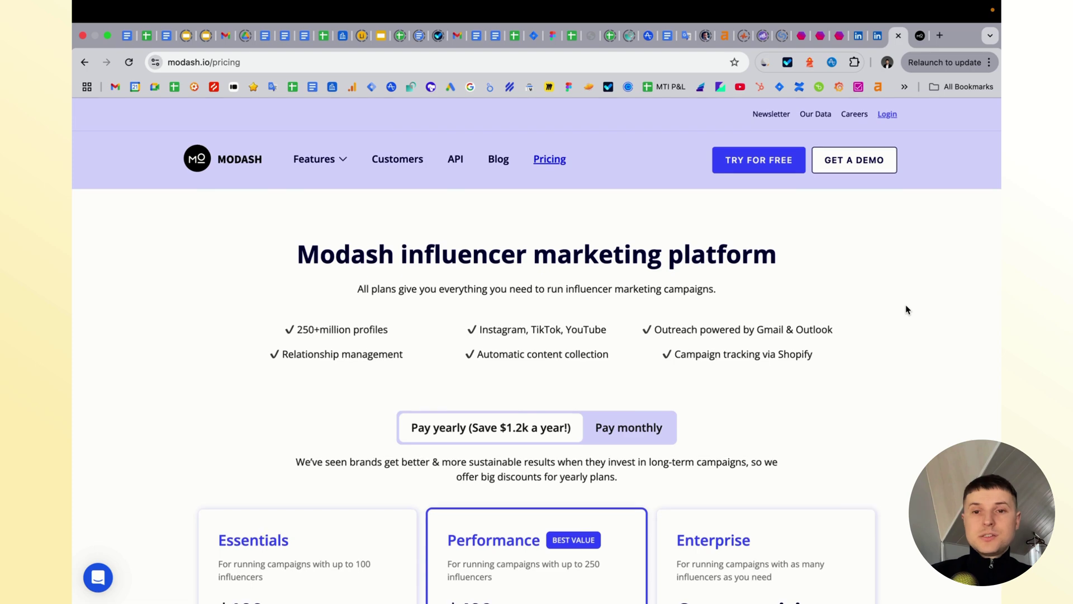
- Show Modash's monthly prices ($299 Essentials, $599 Performance), then switch to Favikon's pricing
{"action": "scroll", "coordinate": [906, 308], "scroll_direction": "down", "scroll_amount": 5}
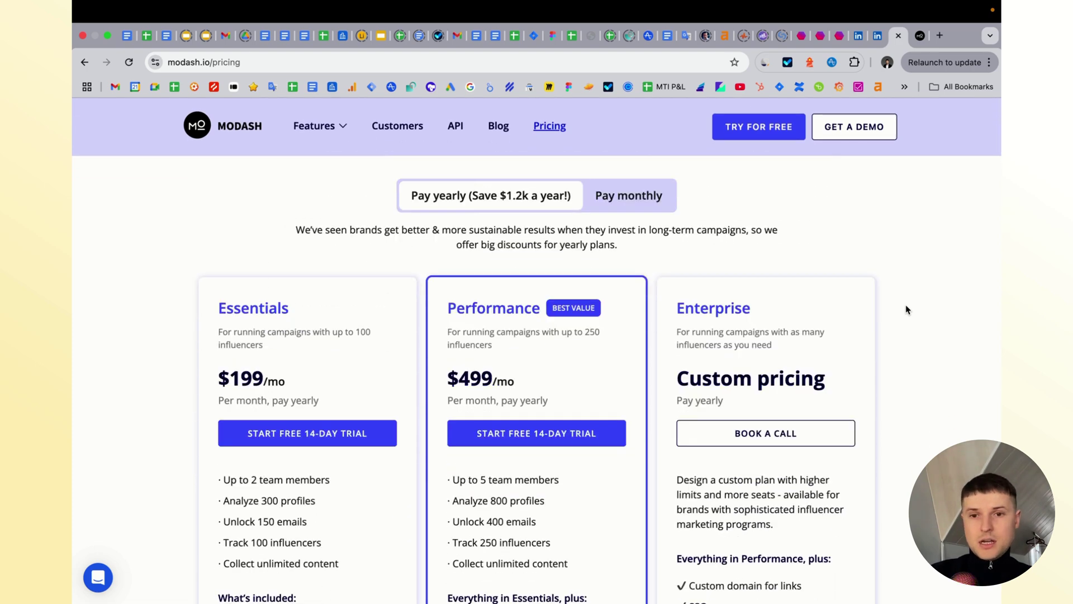
{"action": "scroll", "coordinate": [905, 308], "scroll_direction": "down", "scroll_amount": 3}
{"action": "scroll", "coordinate": [905, 307], "scroll_direction": "up", "scroll_amount": 4}
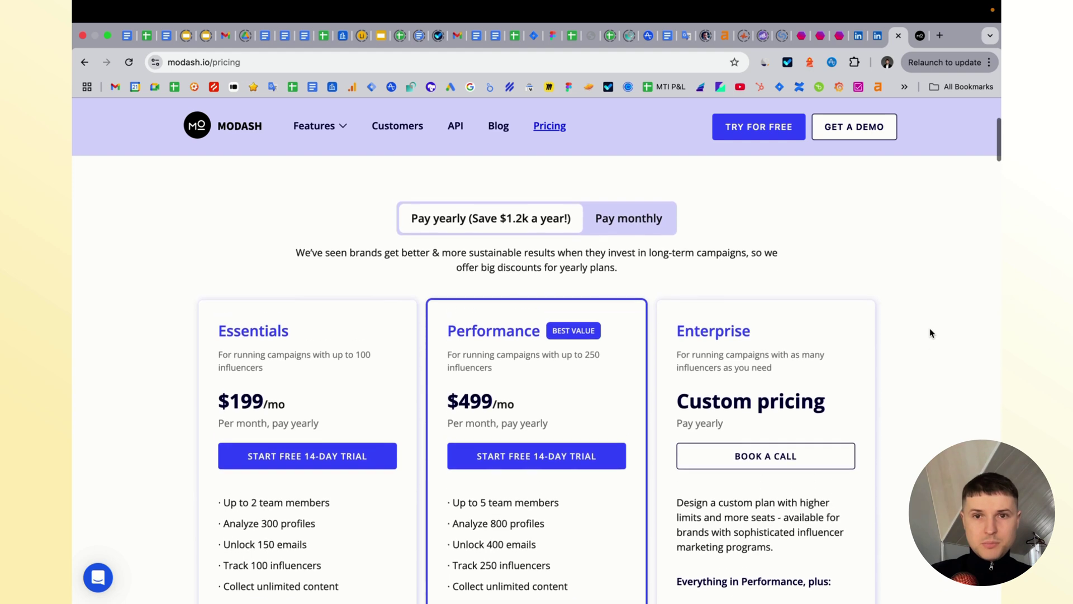
{"action": "left_click", "coordinate": [629, 216]}
{"action": "scroll", "coordinate": [704, 272], "scroll_direction": "up", "scroll_amount": 1}
{"action": "scroll", "coordinate": [656, 376], "scroll_direction": "down", "scroll_amount": 3}
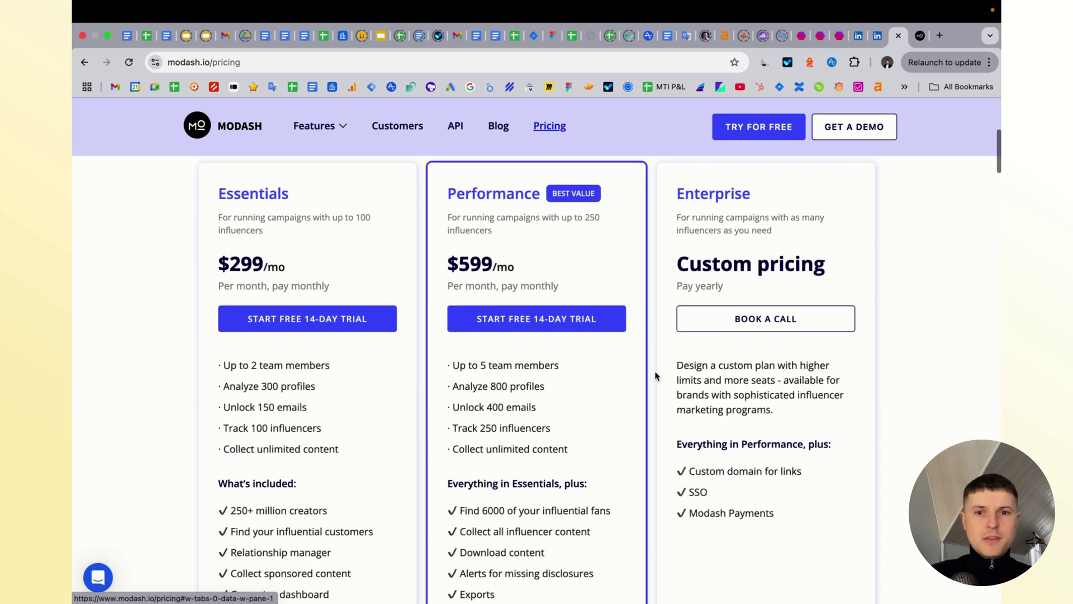
{"action": "scroll", "coordinate": [653, 389], "scroll_direction": "up", "scroll_amount": 2}
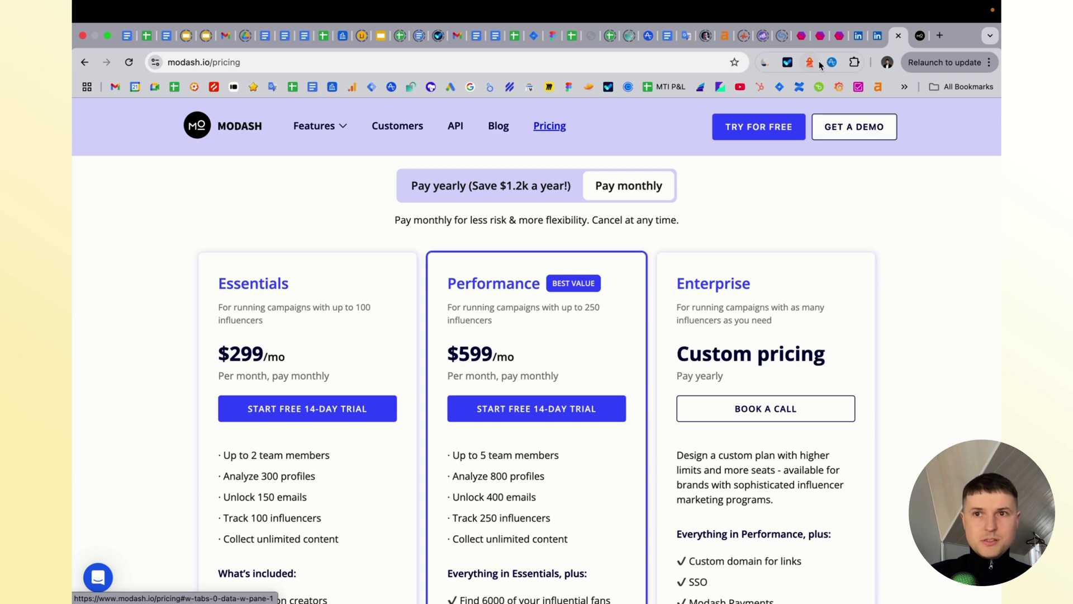
{"action": "left_click", "coordinate": [819, 38]}
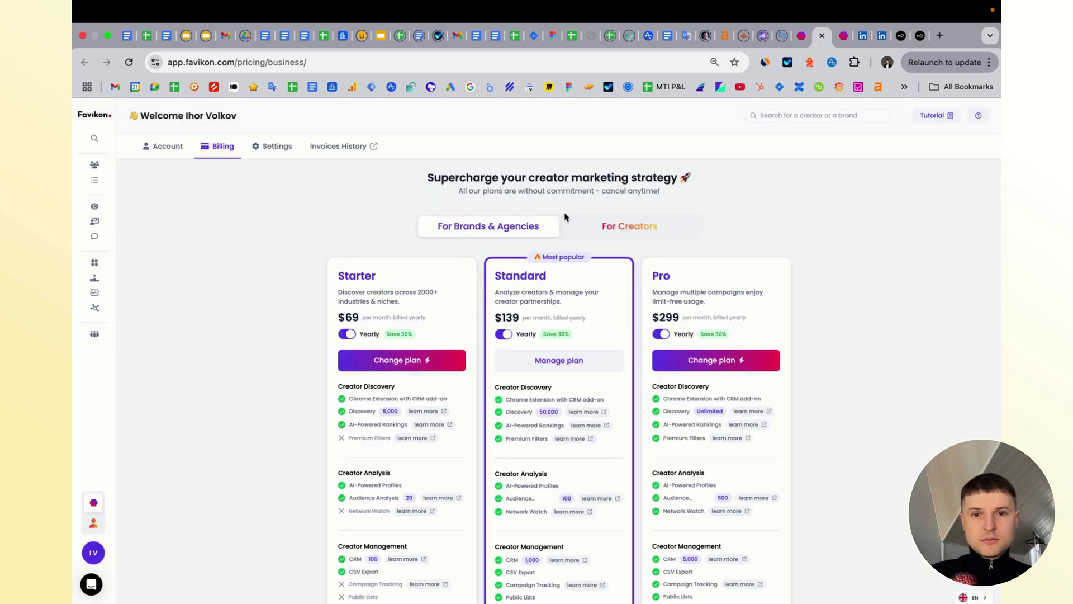
- Switch Favikon's Starter plan to monthly billing at $99 per month and review the plans
{"action": "left_click", "coordinate": [346, 334]}
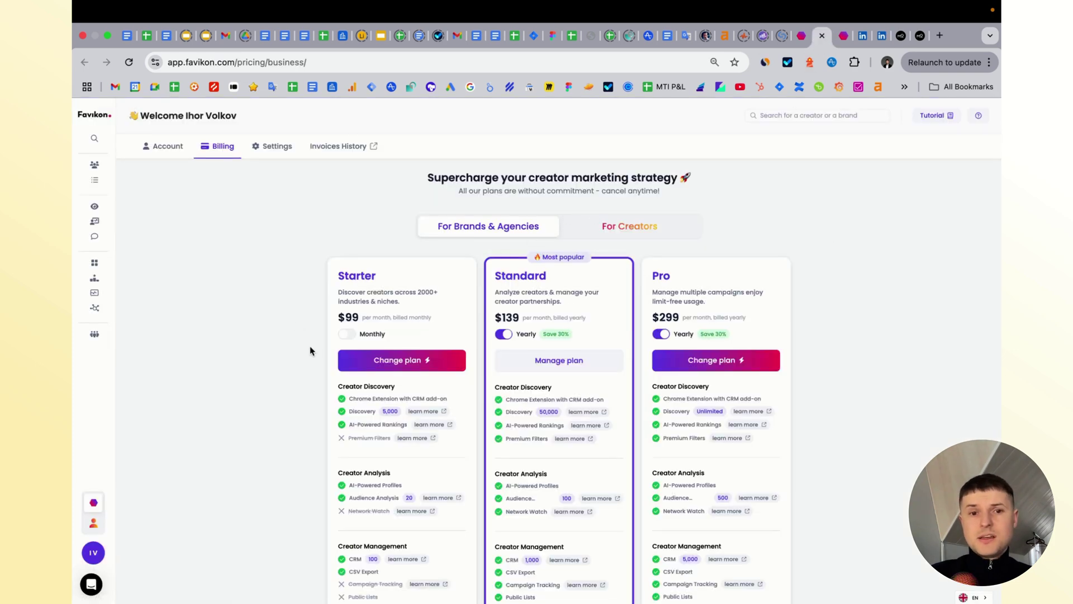
{"action": "scroll", "coordinate": [311, 351], "scroll_direction": "down", "scroll_amount": 3}
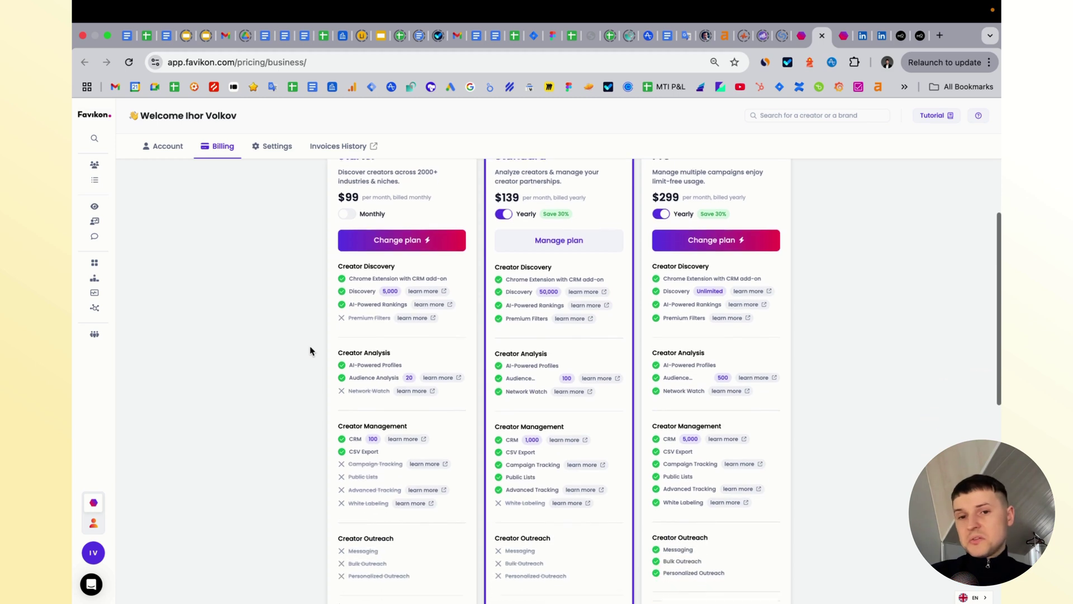
{"action": "scroll", "coordinate": [311, 351], "scroll_direction": "up", "scroll_amount": 3}
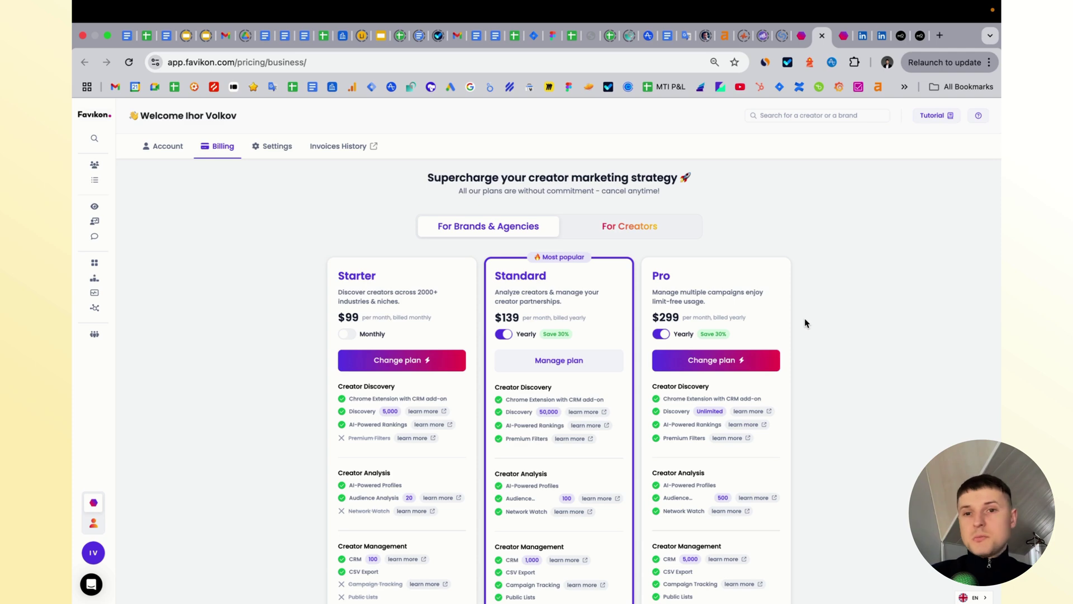
{"action": "scroll", "coordinate": [807, 323], "scroll_direction": "up", "scroll_amount": 1}
- Return to Modash's YouTube seo results and open BRIGHT SIDE's profile (44.7M subscribers)
{"action": "left_click", "coordinate": [900, 37]}
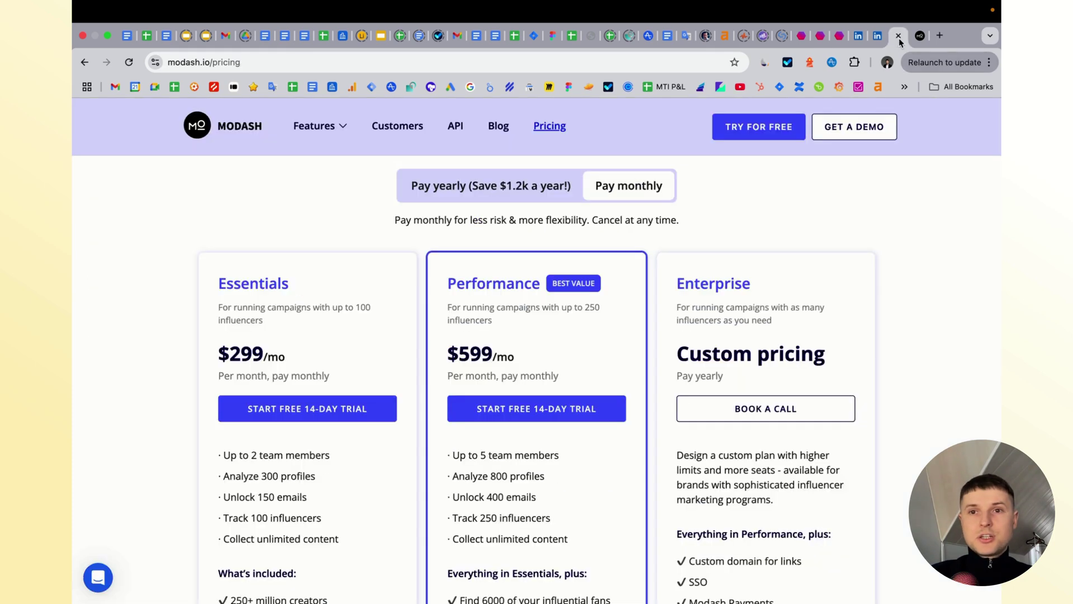
{"action": "scroll", "coordinate": [923, 294], "scroll_direction": "up", "scroll_amount": 5}
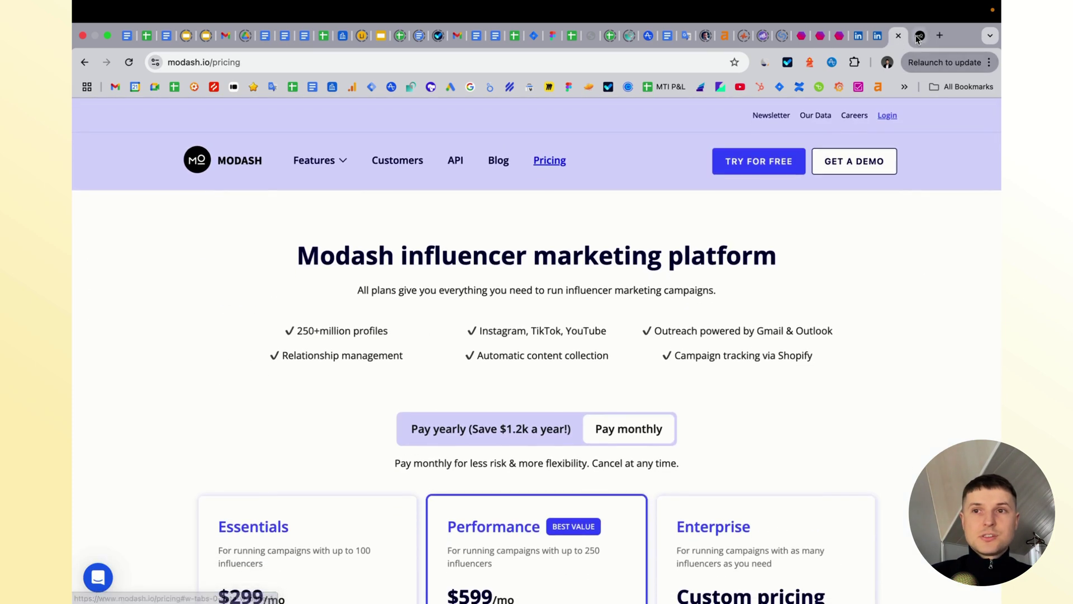
{"action": "left_click", "coordinate": [919, 35]}
{"action": "scroll", "coordinate": [531, 337], "scroll_direction": "down", "scroll_amount": 9}
{"action": "scroll", "coordinate": [531, 338], "scroll_direction": "up", "scroll_amount": 9}
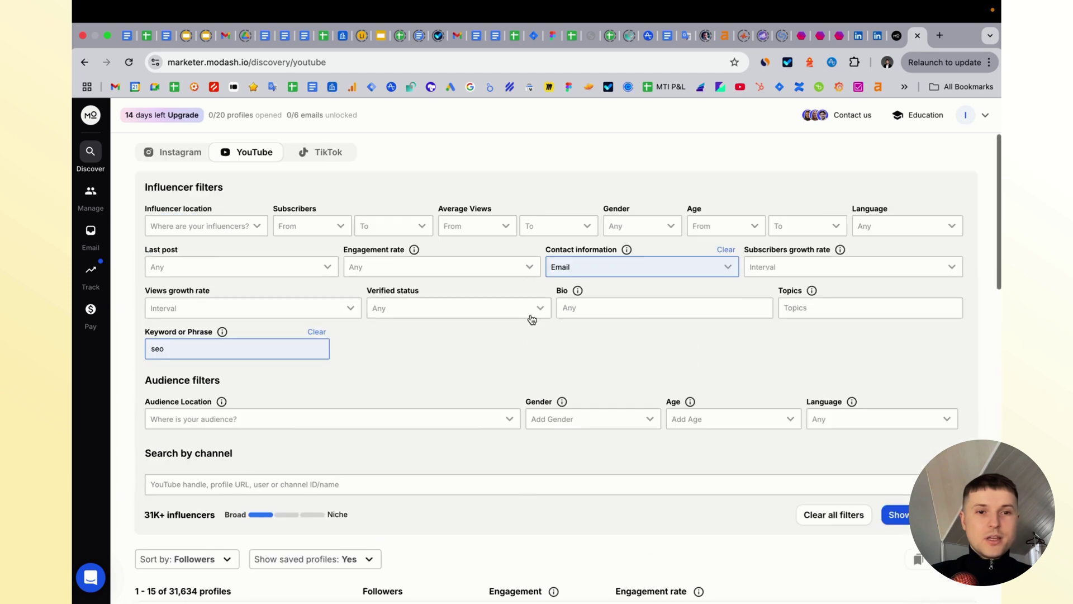
{"action": "scroll", "coordinate": [314, 316], "scroll_direction": "down", "scroll_amount": 6}
{"action": "left_click", "coordinate": [314, 316]}
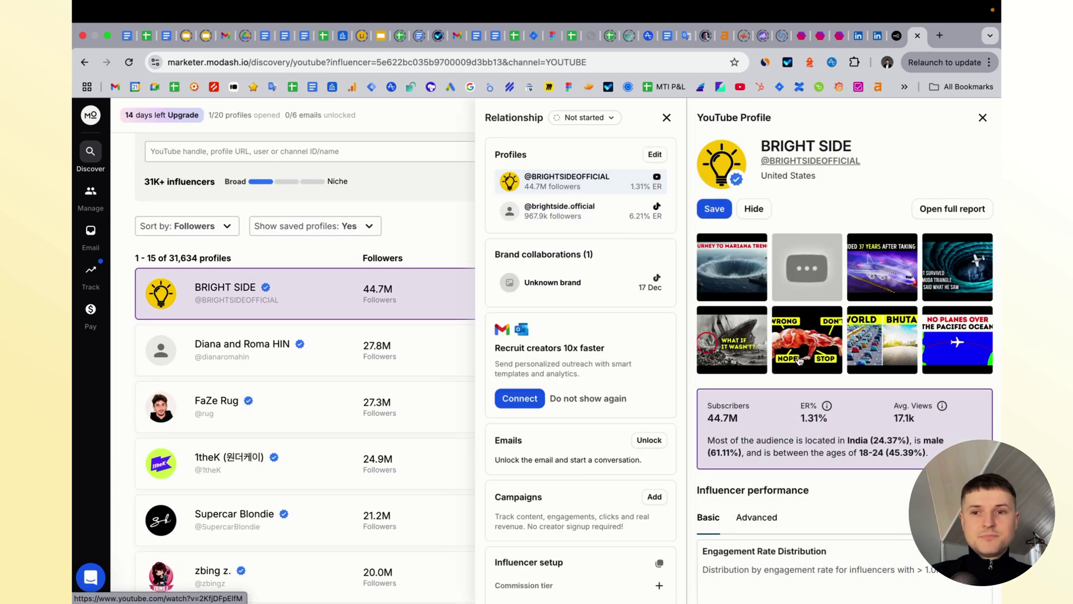